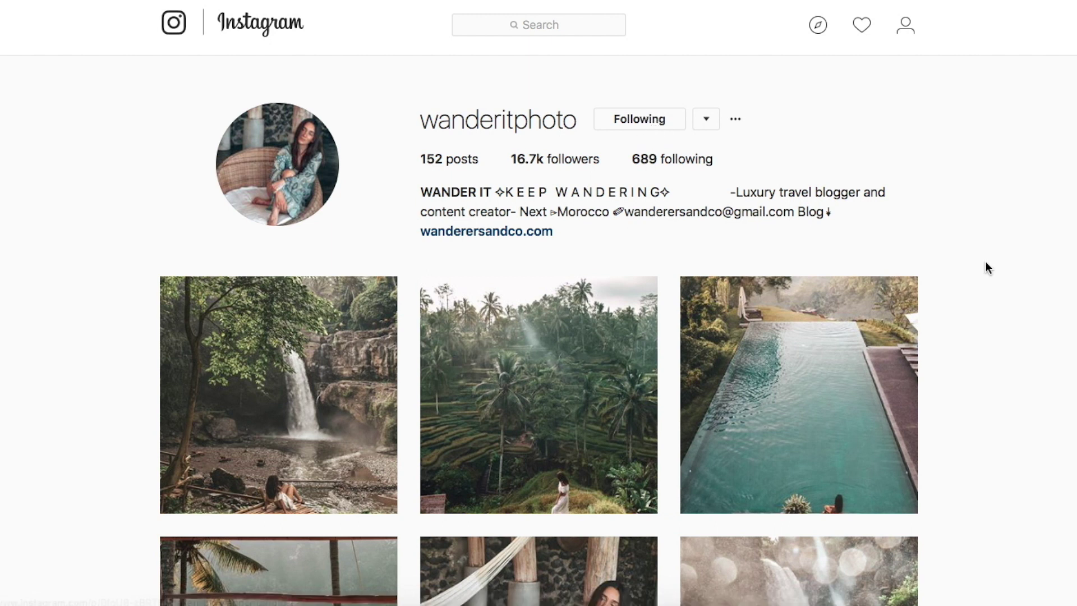
Shift the Tint slightly toward green, to -8
scroll(986, 263, "down", 10)
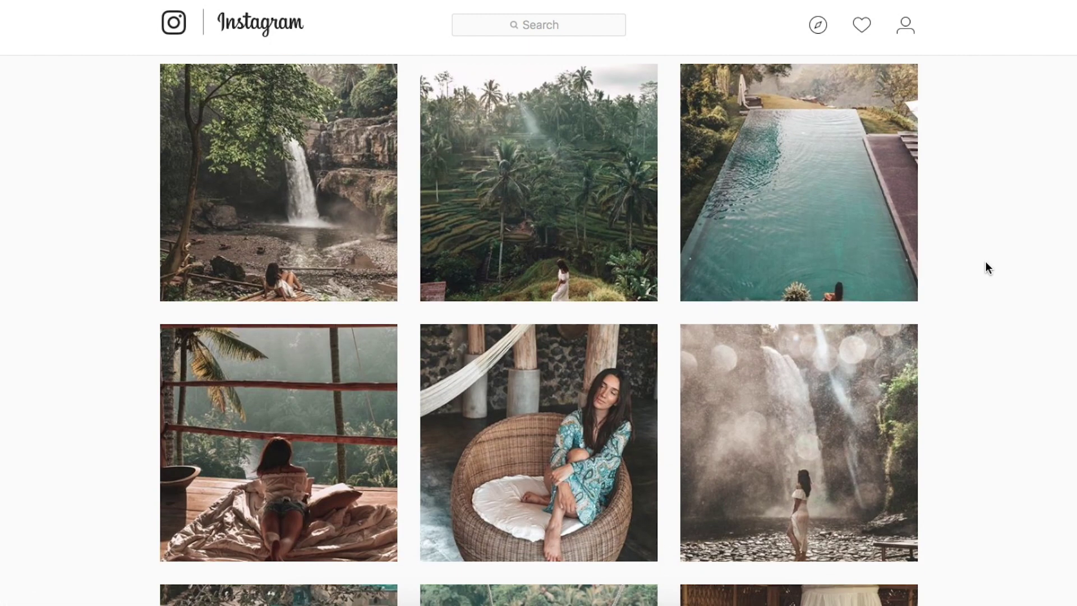
scroll(986, 267, "down", 3)
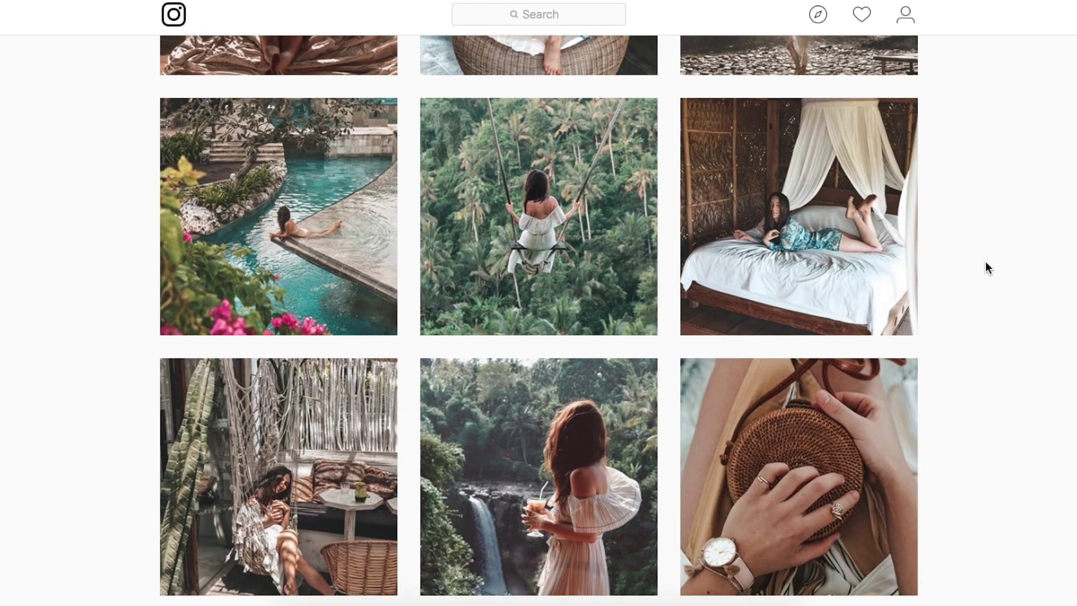
scroll(986, 267, "down", 5)
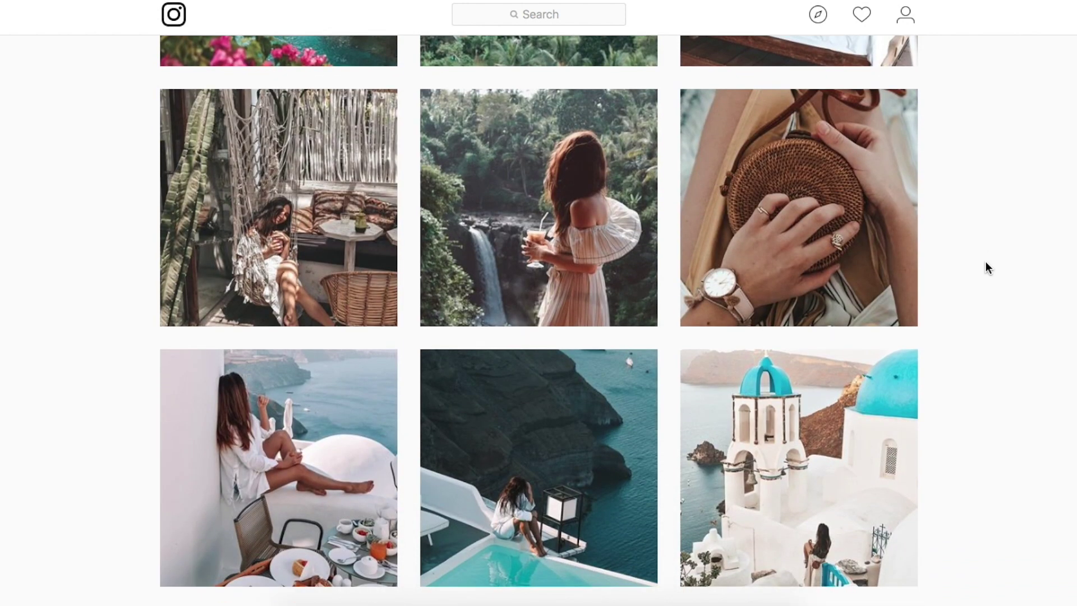
scroll(986, 267, "down", 7)
scroll(985, 261, "down", 12)
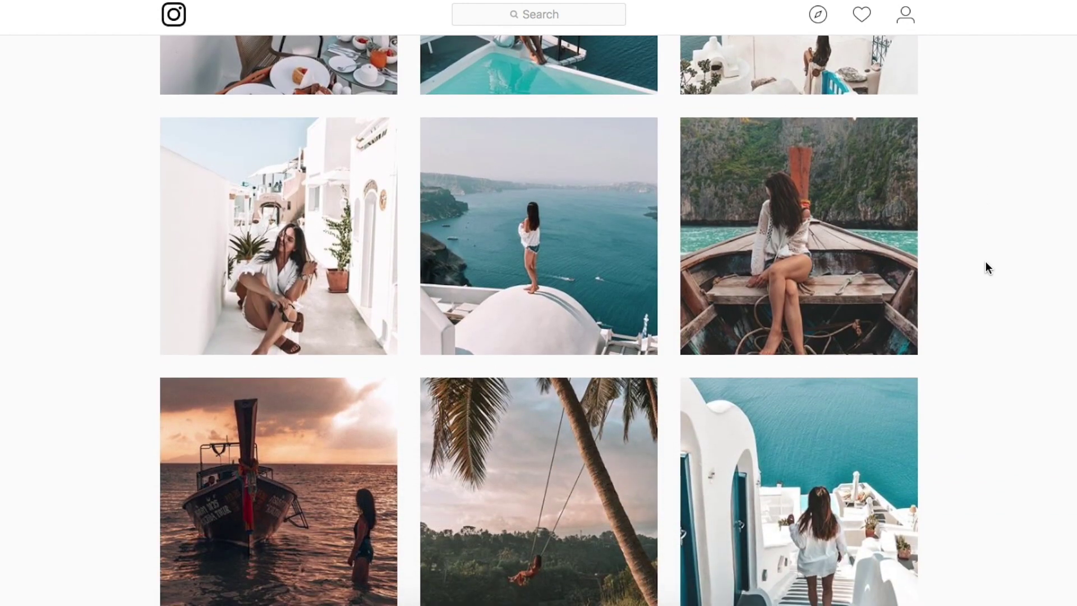
scroll(985, 262, "down", 9)
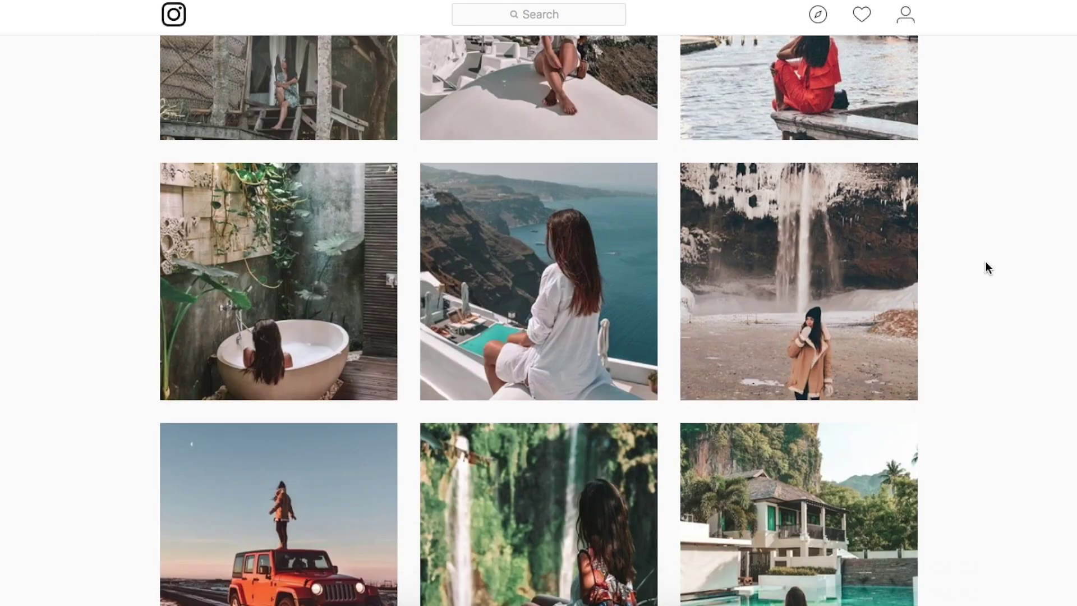
scroll(986, 261, "up", 19)
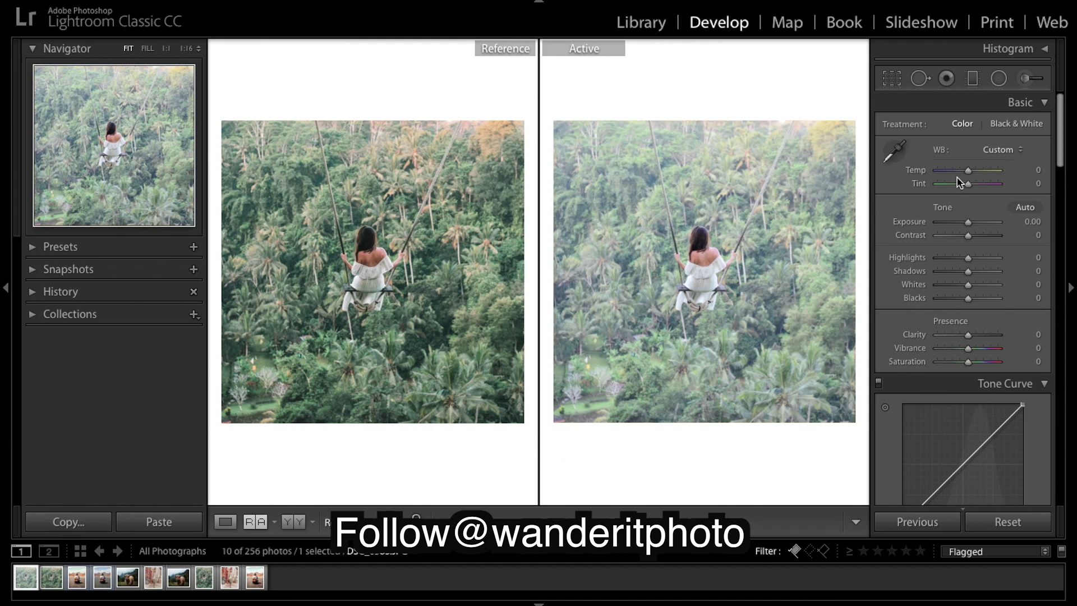
left_click_drag(969, 186, 966, 190)
Lower Exposure to -0.75 to darken the photo
scroll(973, 212, "down", 1)
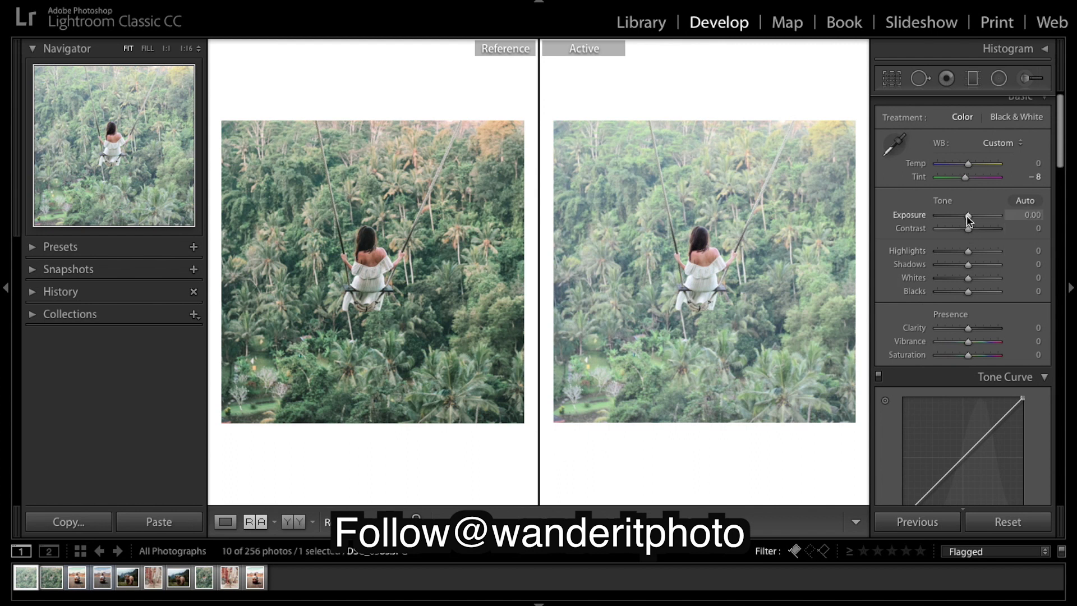
left_click_drag(969, 221, 963, 220)
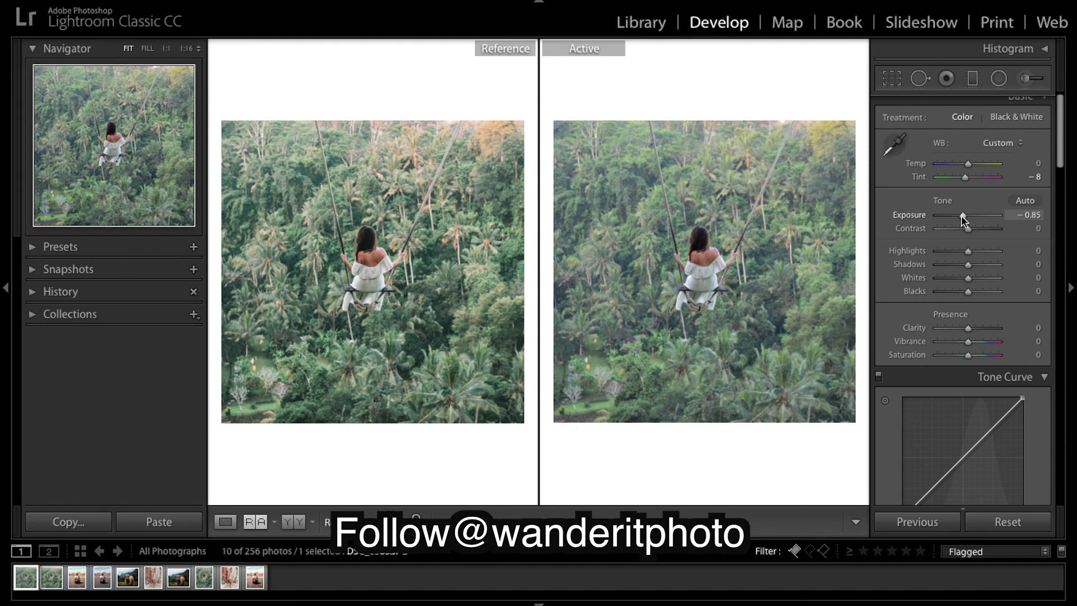
left_click_drag(963, 220, 964, 221)
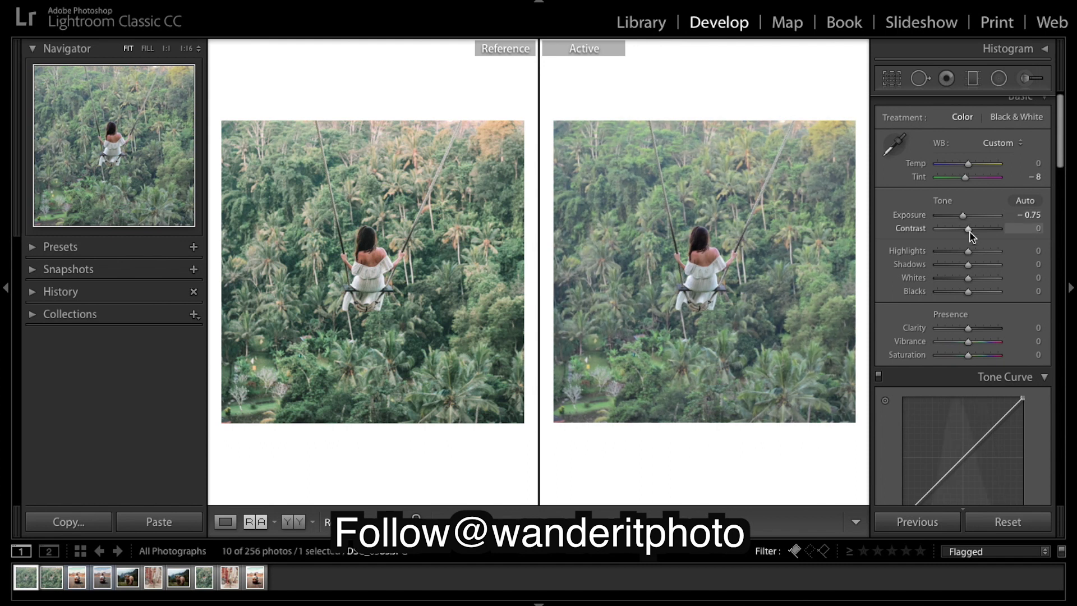
Raise Contrast +25, Highlights +38, Shadows +51; lower Whites to -37 and Blacks to -83
left_click_drag(969, 230, 977, 232)
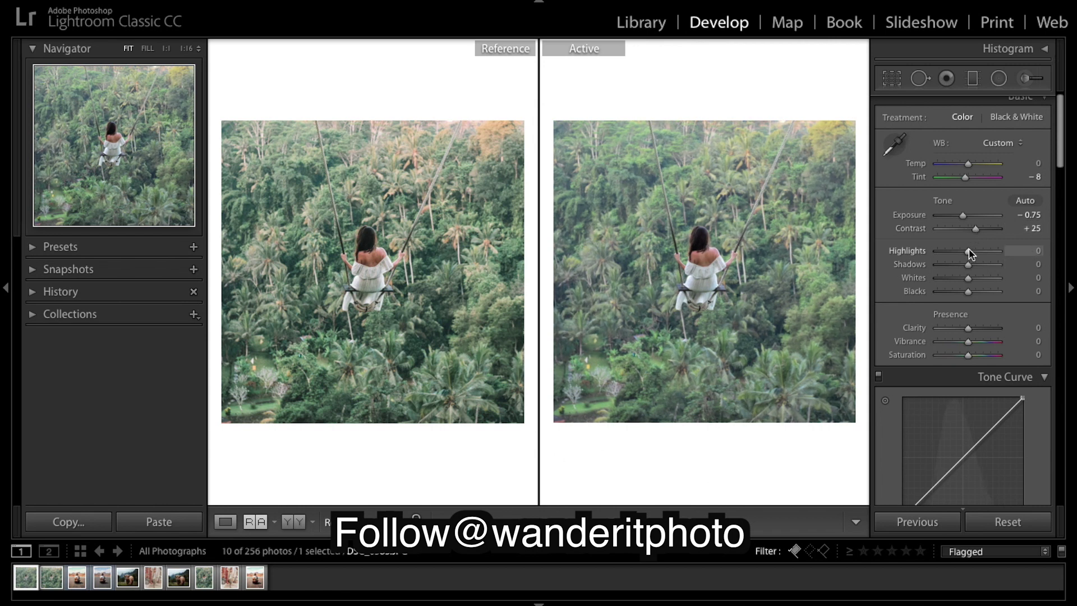
mouse_move(969, 254)
left_mouse_down()
mouse_move(1000, 252)
mouse_move(905, 253)
mouse_move(1015, 275)
mouse_move(983, 266)
left_mouse_up()
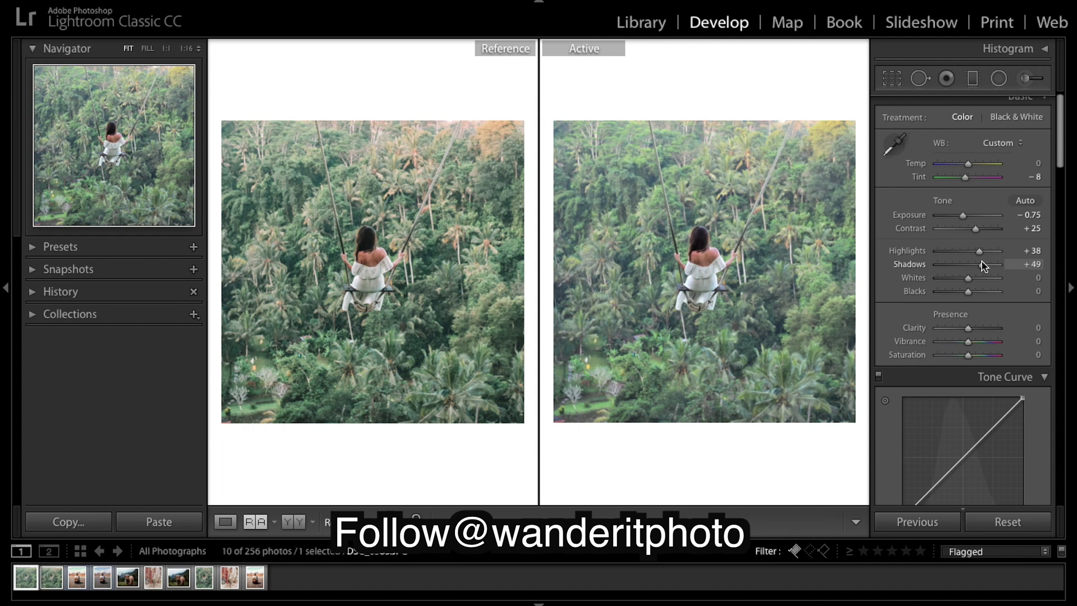
left_click_drag(986, 265, 983, 266)
left_click_drag(983, 266, 961, 276)
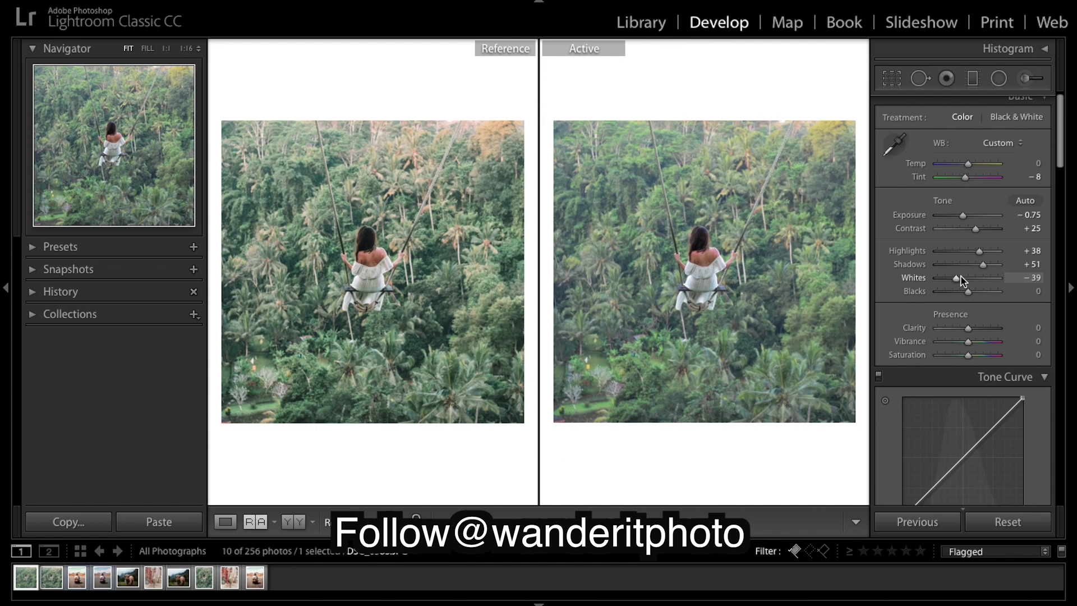
left_click_drag(962, 280, 964, 280)
left_click_drag(964, 277, 962, 281)
left_click_drag(966, 291, 939, 294)
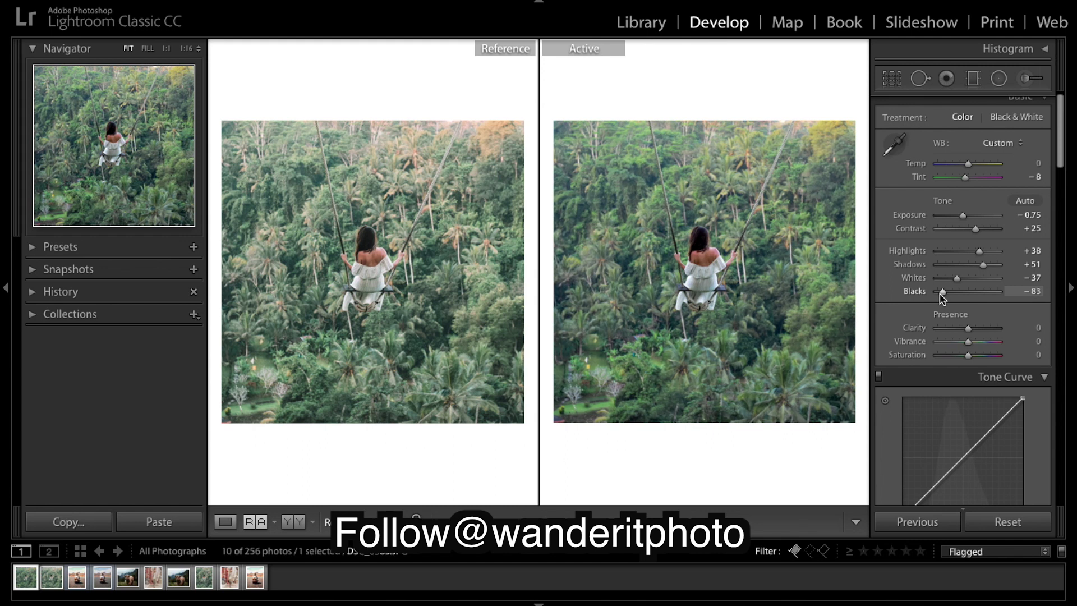
Lift the RGB tone curve's black point to about 4.3% for matte shadows
scroll(942, 297, "down", 5)
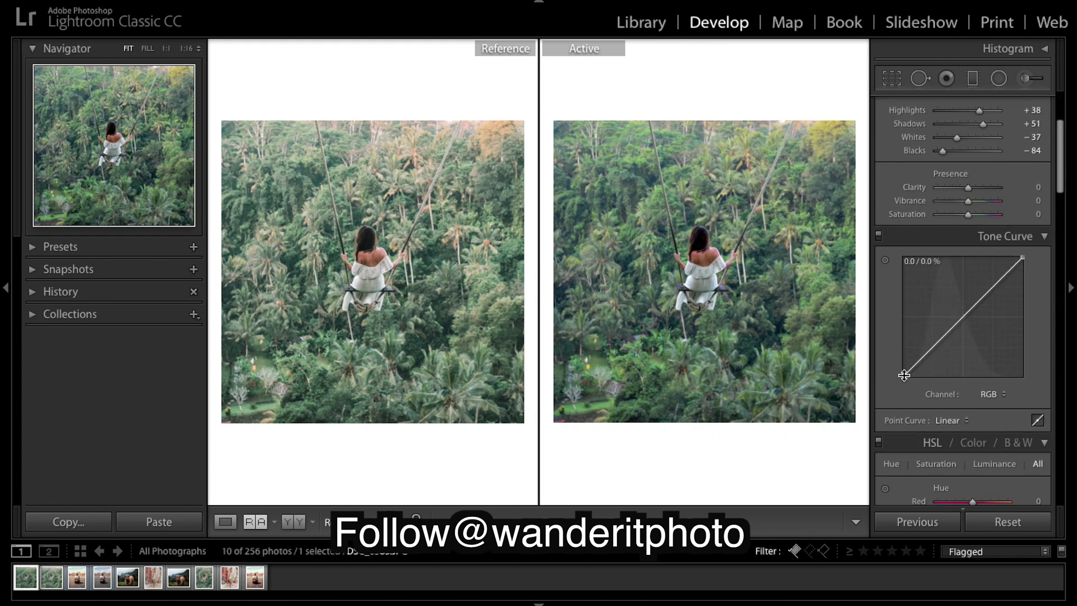
left_click_drag(903, 376, 894, 373)
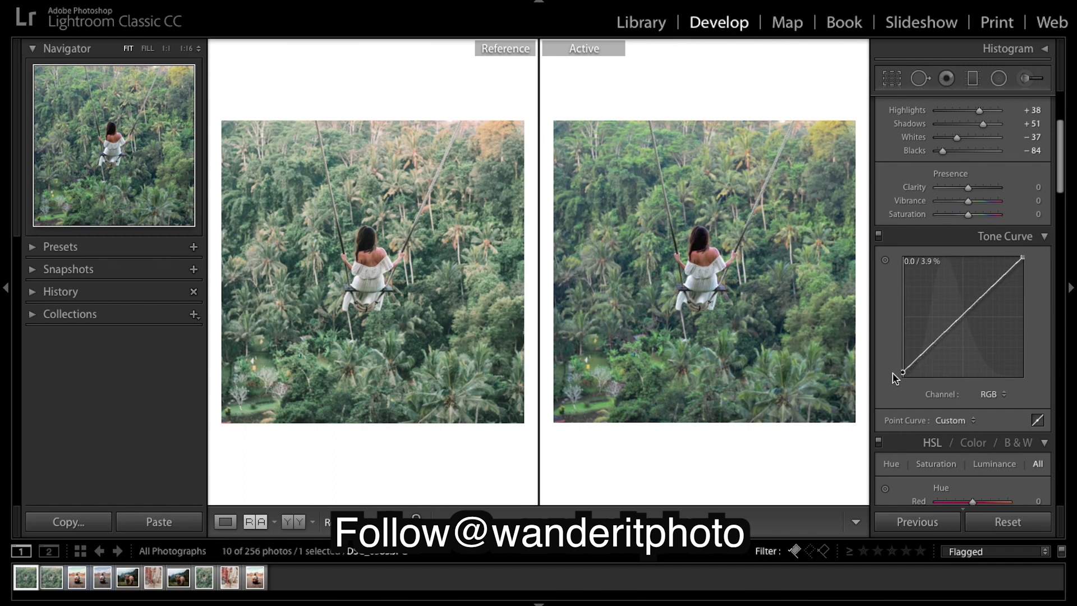
left_click_drag(894, 379, 894, 377)
left_click_drag(893, 373, 893, 375)
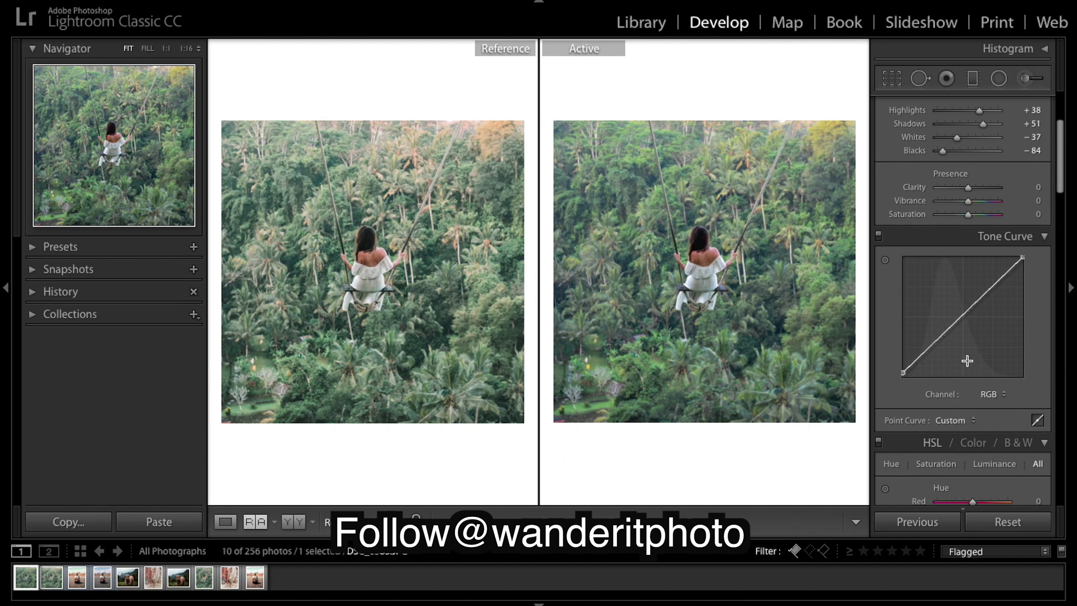
Split-tone shadows green (hue 120, saturation 5) and highlights warm (hue 34, saturation 3)
scroll(967, 361, "down", 15)
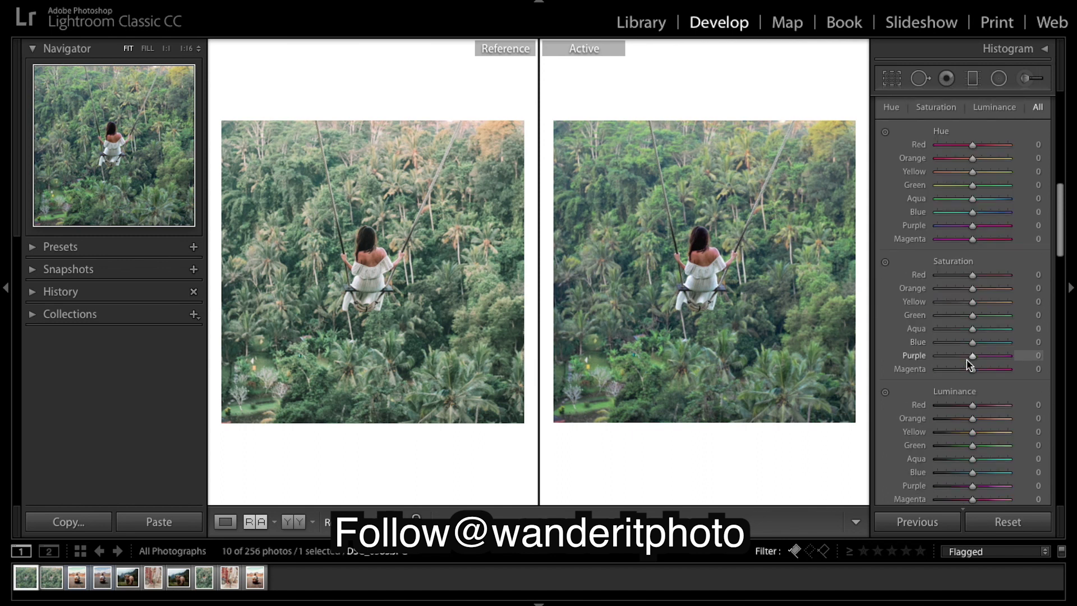
scroll(967, 362, "down", 2)
scroll(968, 362, "up", 3)
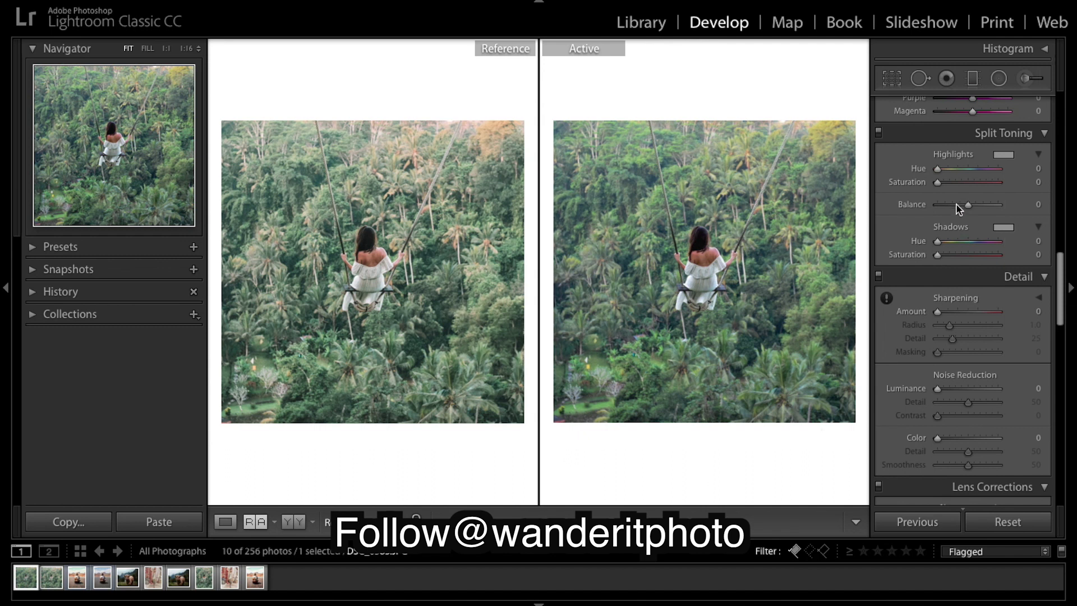
left_click_drag(940, 247, 960, 246)
left_click_drag(940, 259, 941, 259)
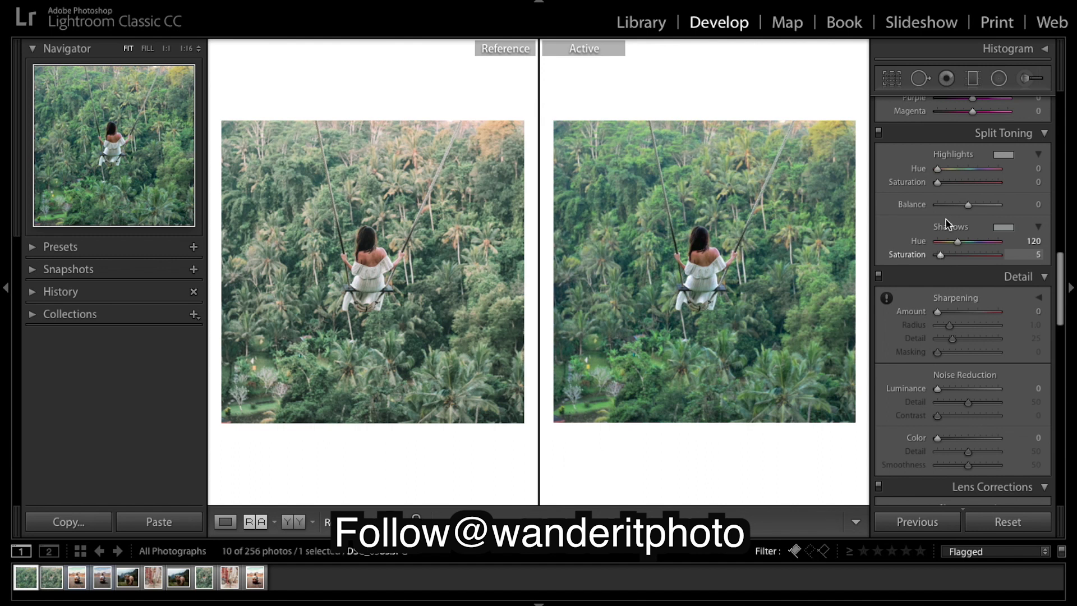
left_click_drag(941, 166, 945, 167)
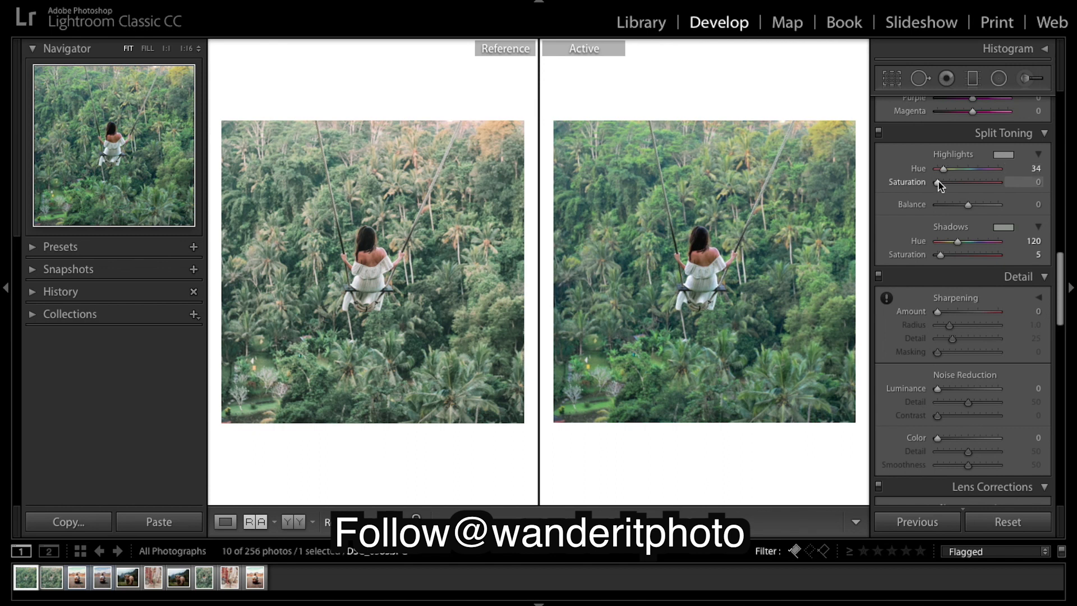
left_click_drag(940, 186, 943, 187)
Set the Detail Sharpening Amount to 25
scroll(962, 186, "up", 4)
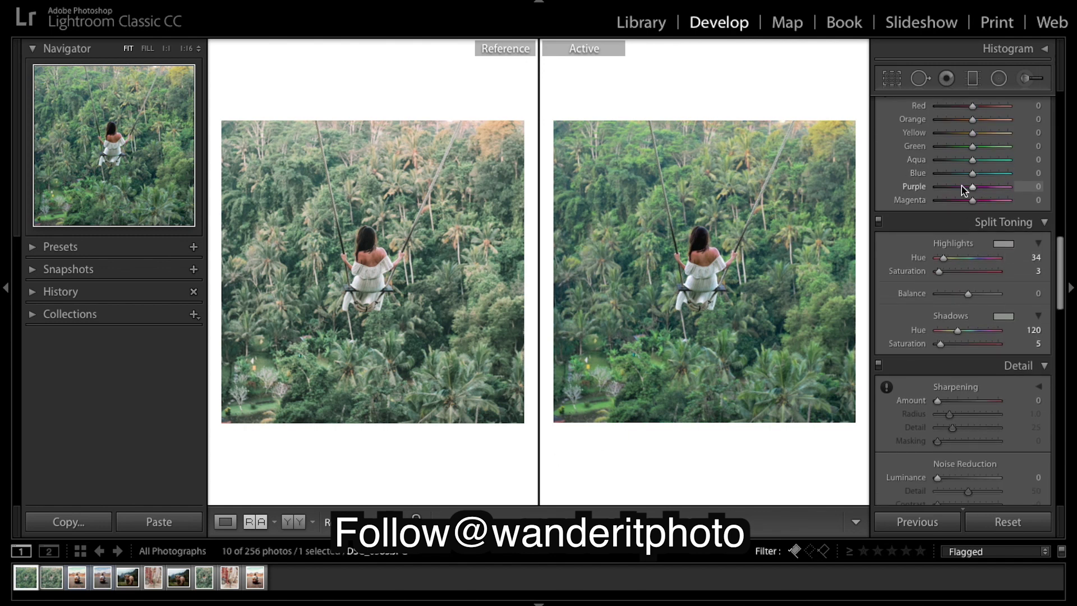
scroll(963, 190, "down", 2)
left_click_drag(950, 352, 949, 354)
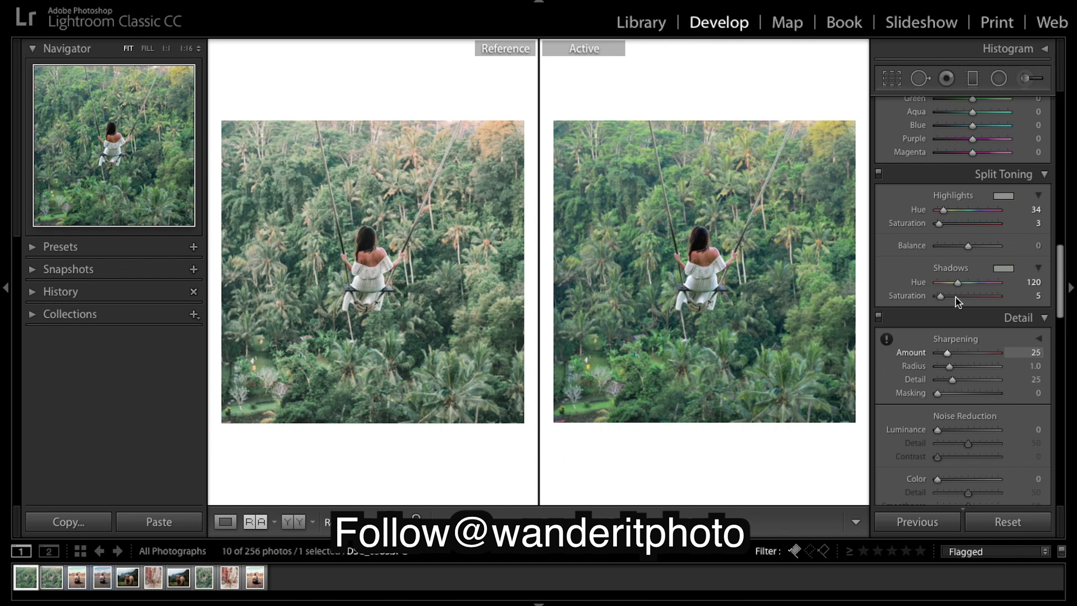
scroll(958, 302, "up", 15)
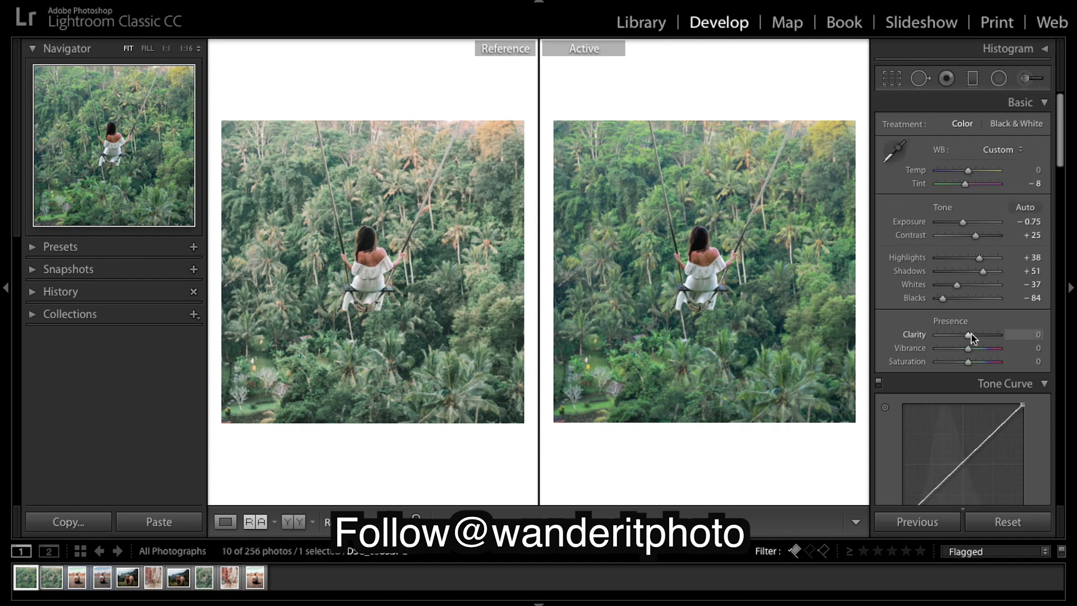
Reduce Clarity to -12 for a softer midtone look
left_click_drag(971, 335, 965, 335)
double_click(915, 335)
left_click_drag(968, 337, 964, 338)
left_click_drag(964, 338, 963, 338)
scroll(964, 339, "down", 1)
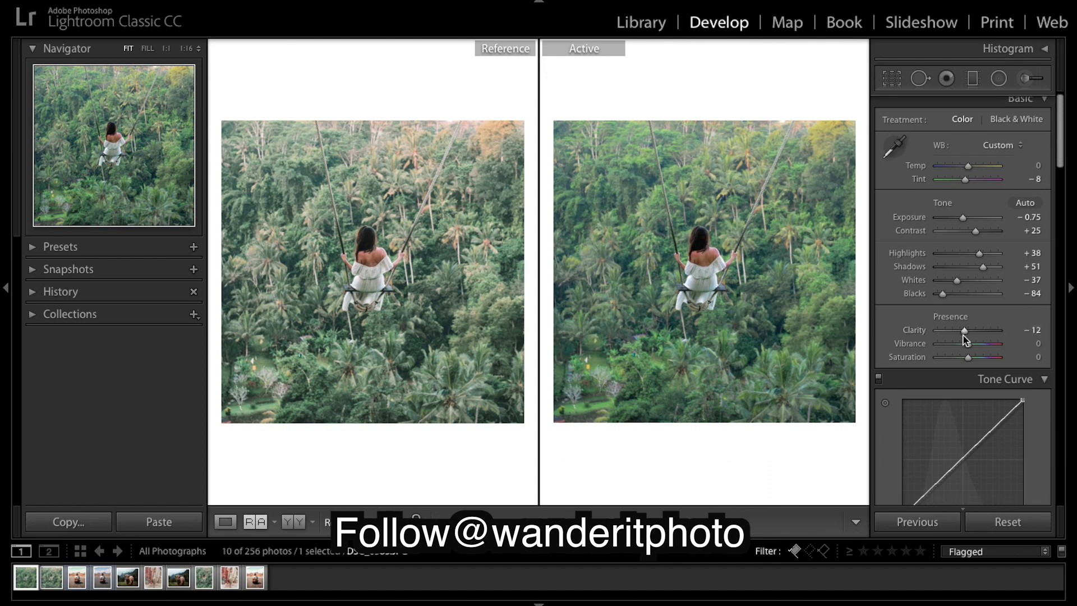
scroll(964, 339, "down", 3)
scroll(965, 339, "down", 10)
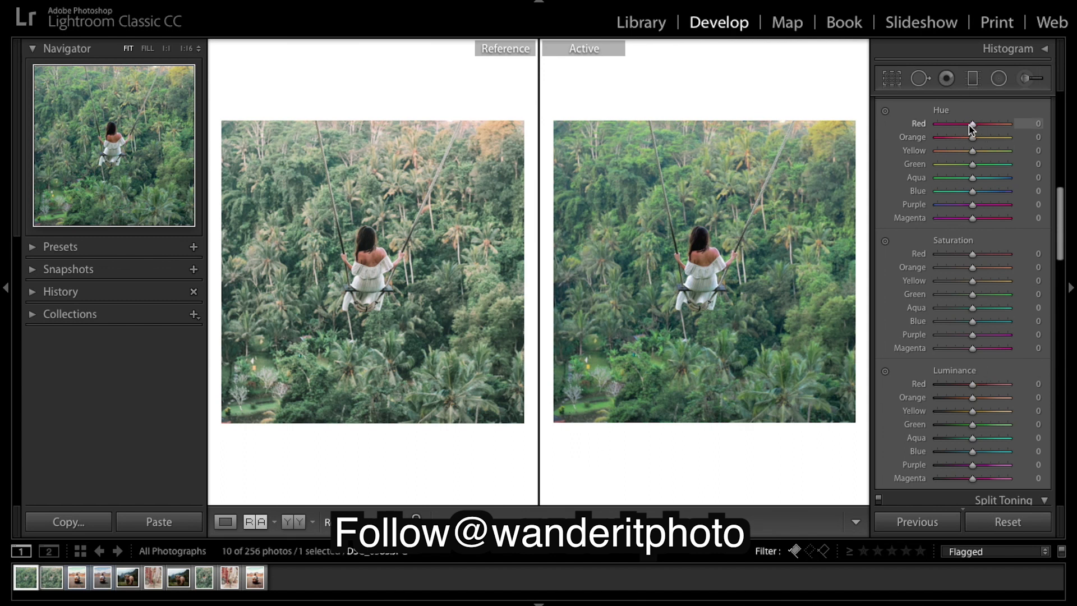
Set HSL Red hue +15, Orange hue -11, Red saturation -12 and Orange saturation -4
mouse_move(973, 126)
left_mouse_down()
mouse_move(986, 130)
mouse_move(950, 140)
mouse_move(977, 137)
left_mouse_up()
left_click_drag(978, 133, 977, 130)
left_click_drag(979, 124, 978, 124)
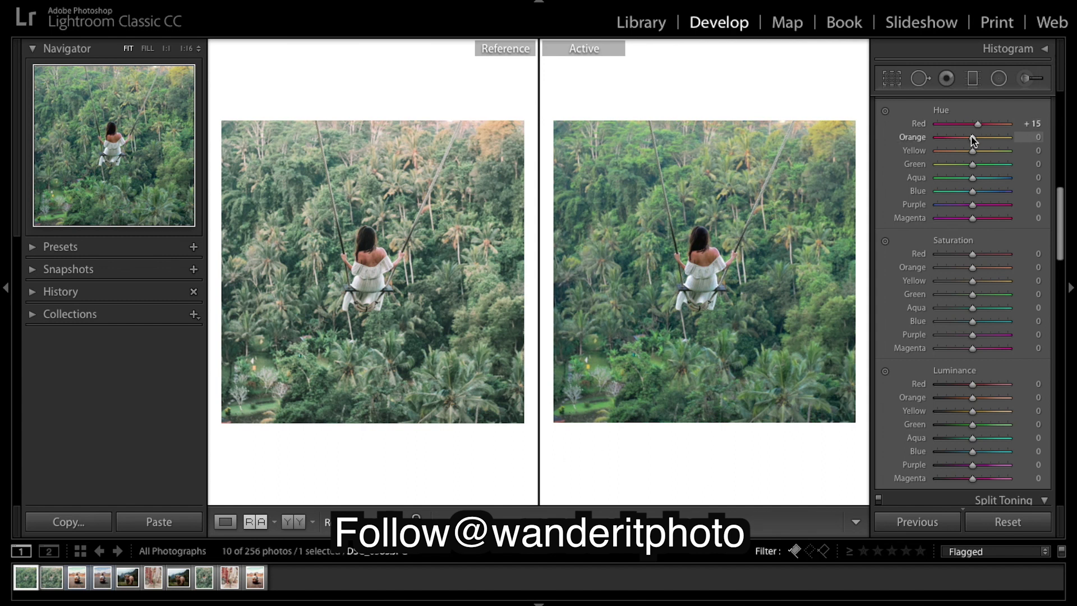
left_click_drag(971, 135, 967, 136)
scroll(1007, 176, "down", 3)
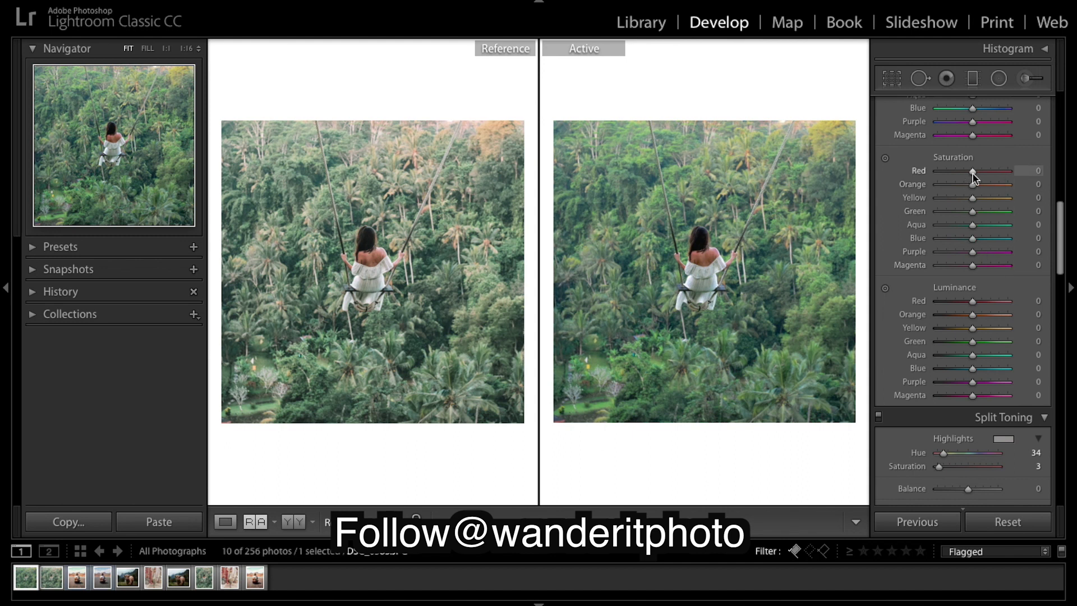
left_click_drag(973, 174, 970, 175)
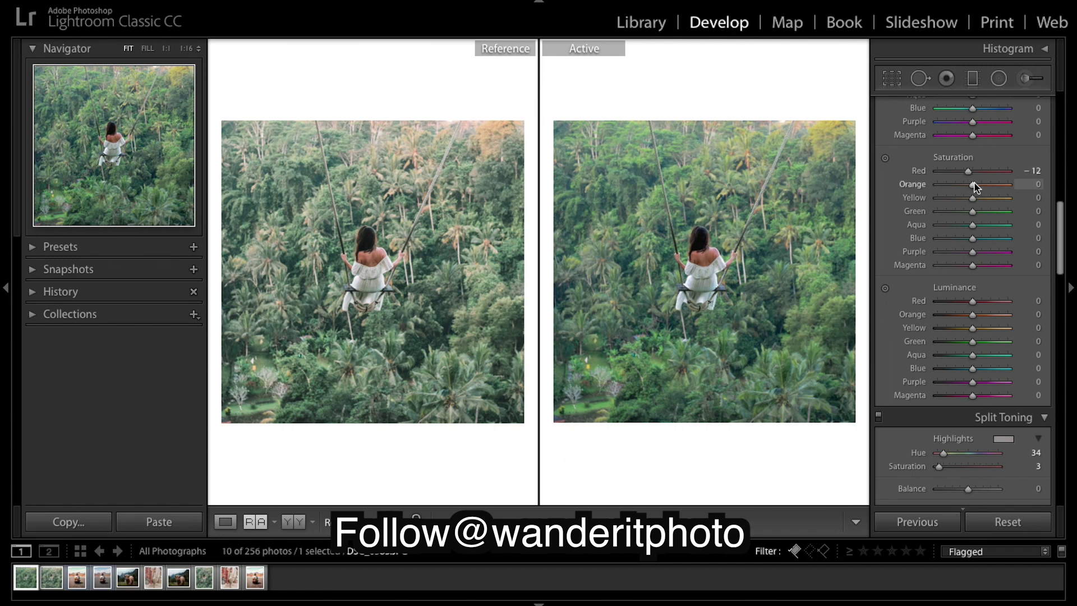
left_click_drag(975, 186, 973, 184)
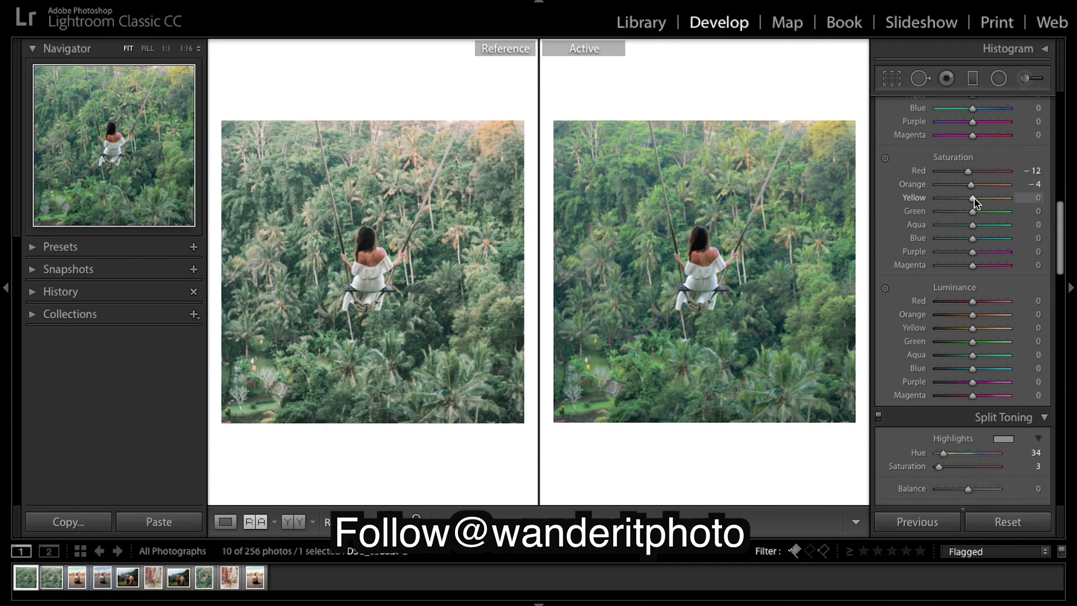
Raise Whites to +23 in the Basic panel
scroll(986, 207, "up", 5)
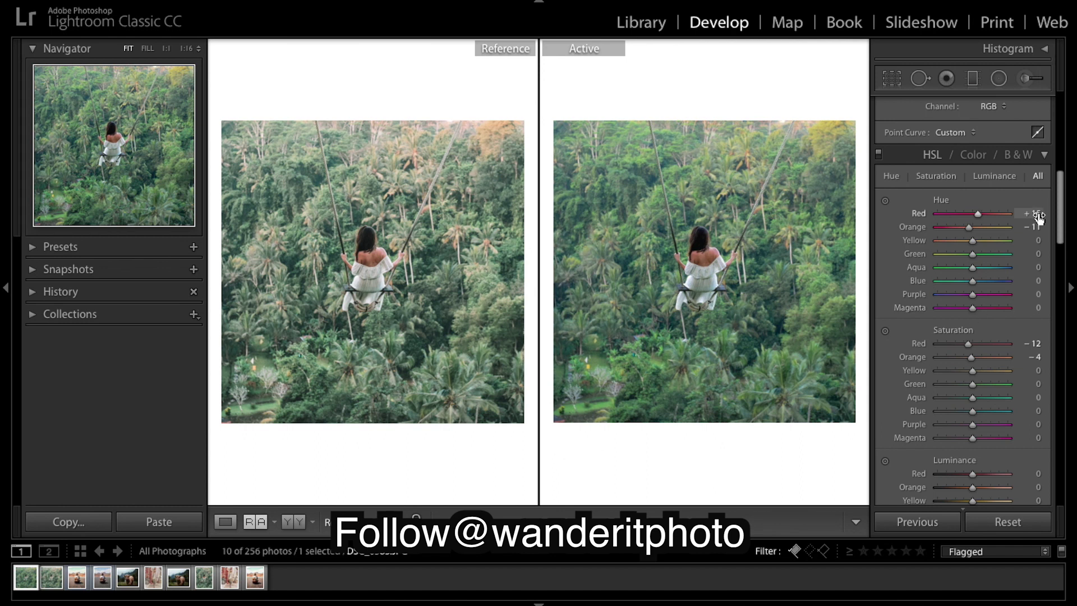
scroll(992, 191, "up", 10)
scroll(992, 191, "up", 2)
left_click_drag(958, 285, 1030, 266)
Undo the Whites boost, then trial green luminance +52 and undo it
key("ctrl+z")
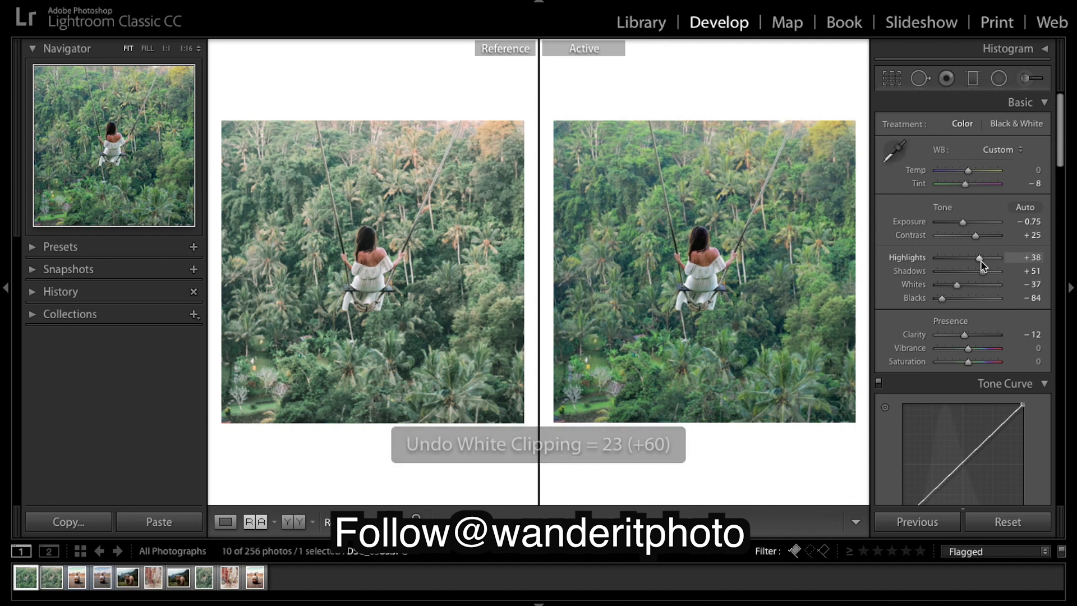
key("ctrl+z")
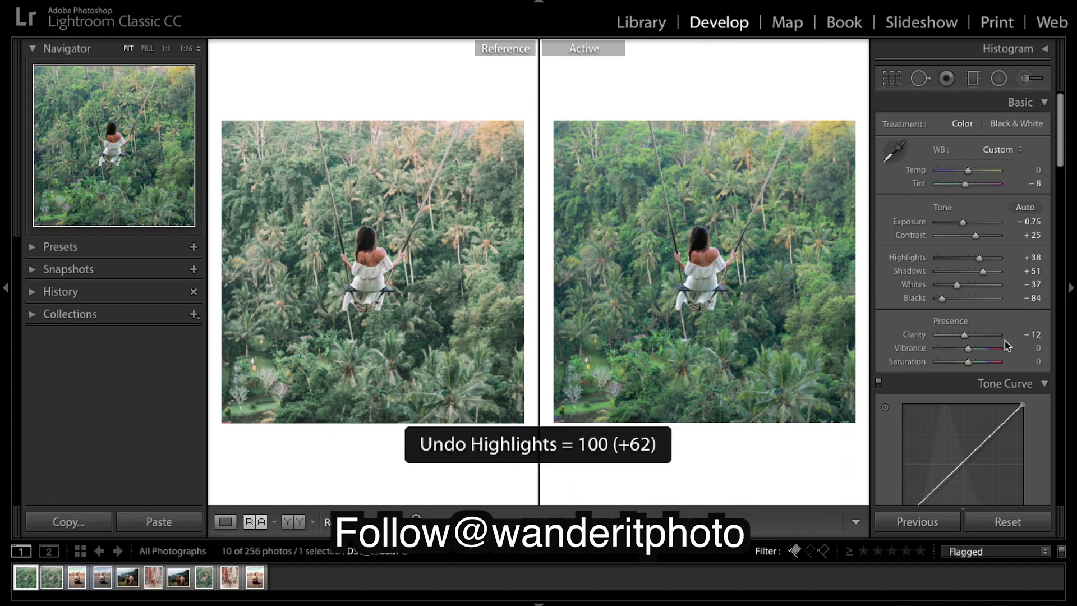
scroll(1008, 346, "down", 10)
scroll(1009, 345, "down", 3)
left_click(994, 329)
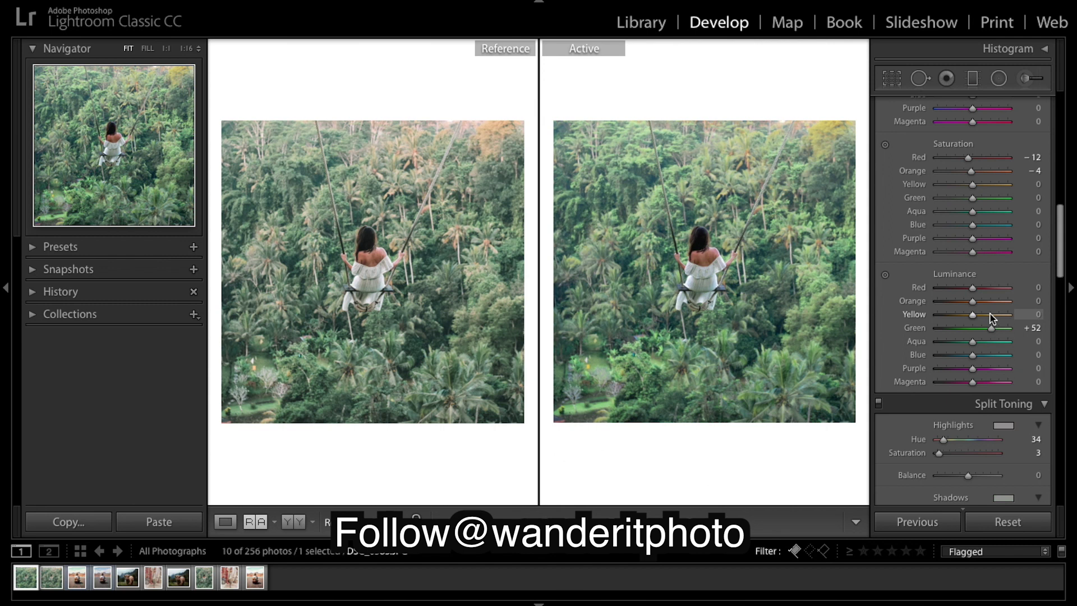
key("ctrl+z")
Set HSL Yellow hue -74, Green hue -15, Yellow saturation +5 and Green saturation -31
scroll(993, 318, "up", 4)
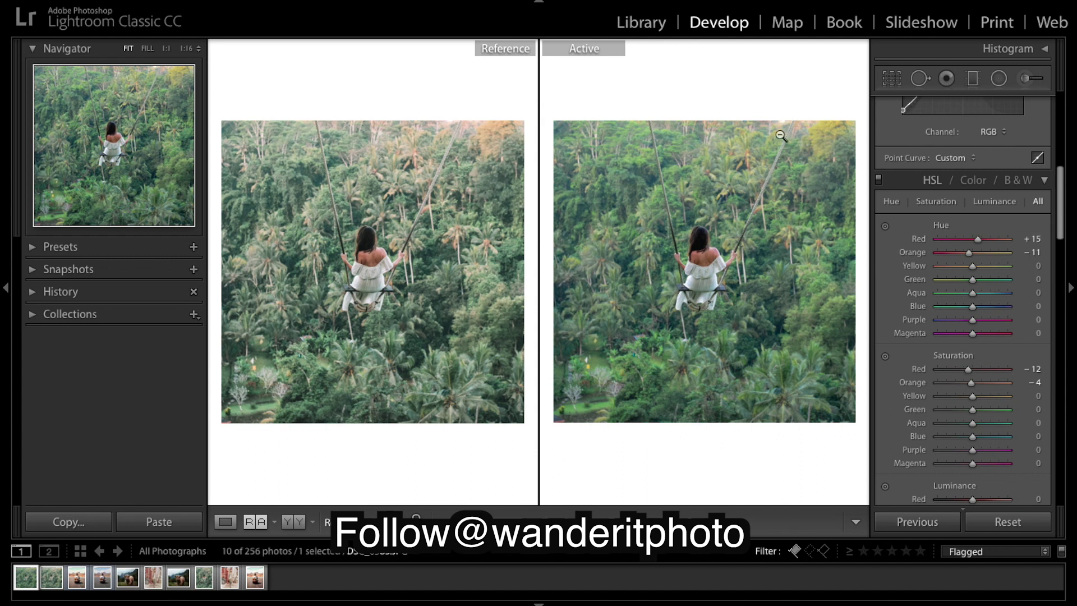
scroll(1030, 373, "down", 3)
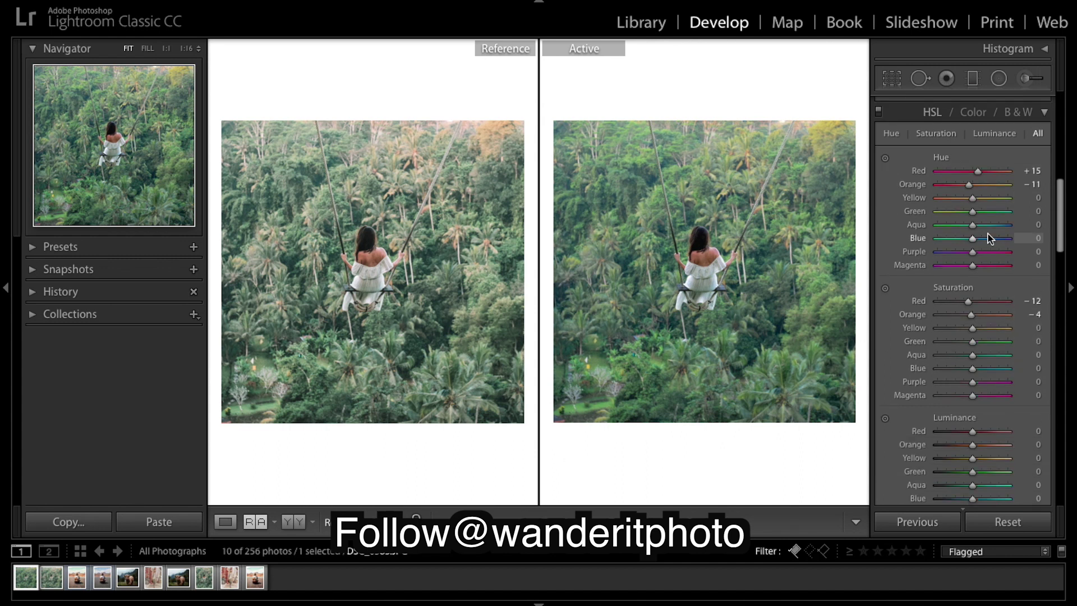
scroll(989, 239, "down", 1)
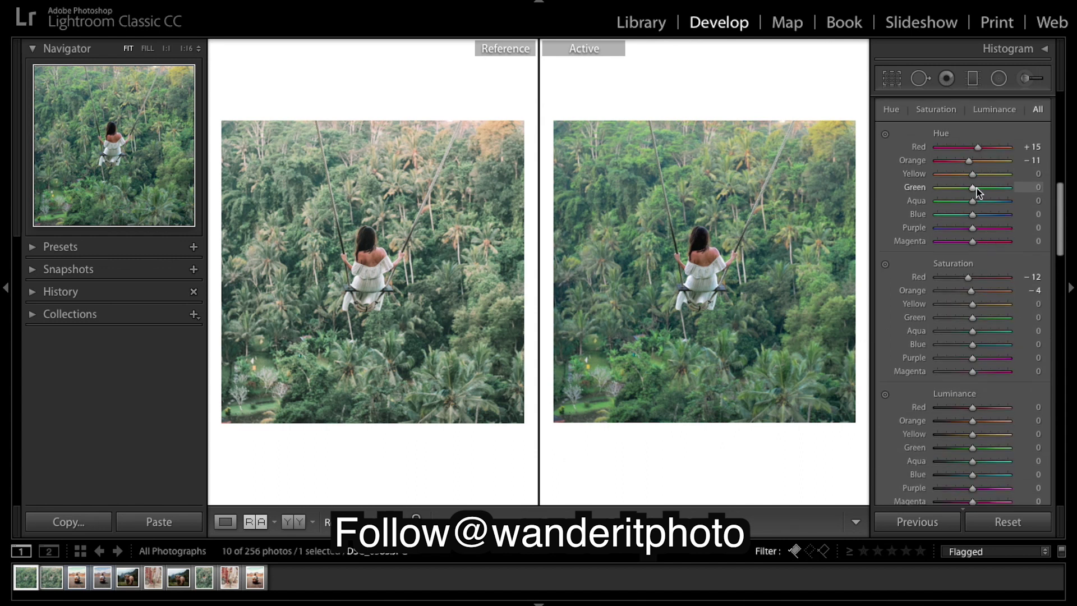
scroll(976, 189, "up", 1)
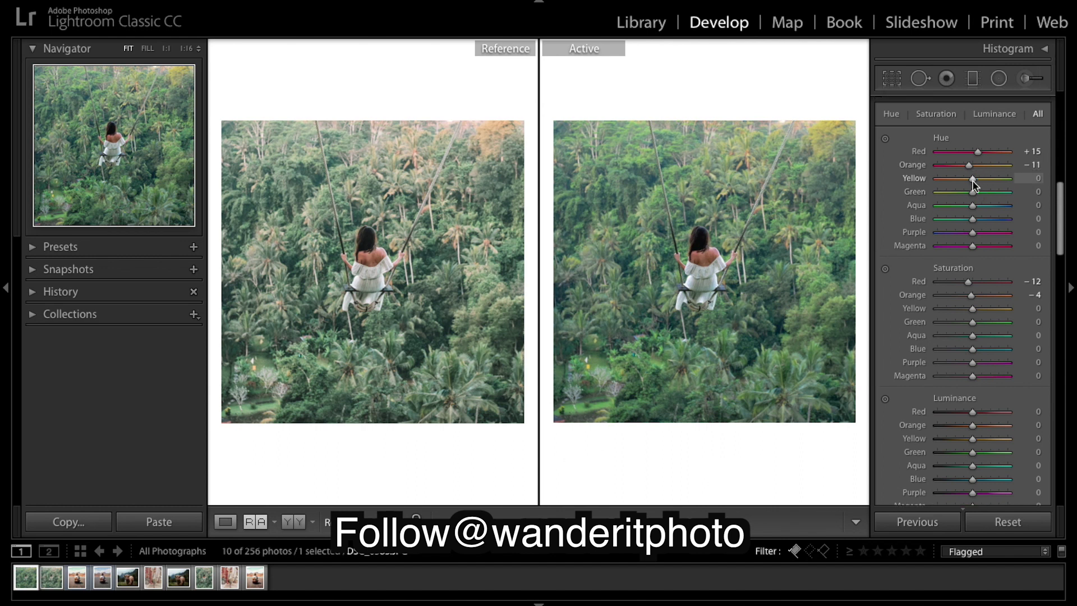
left_click_drag(973, 181, 946, 186)
left_click_drag(973, 195, 972, 195)
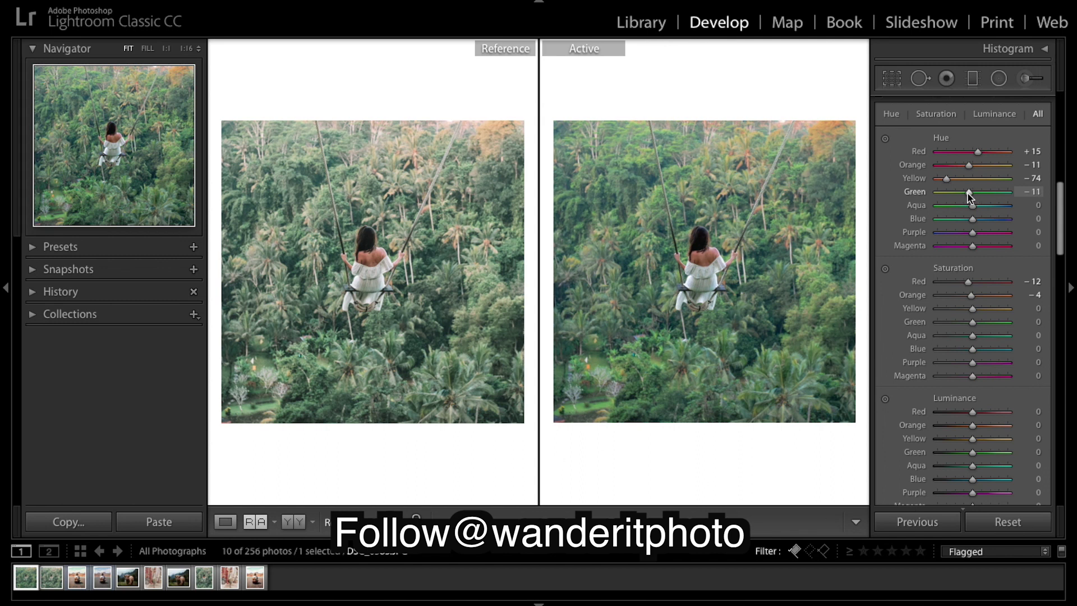
left_click_drag(968, 193, 966, 193)
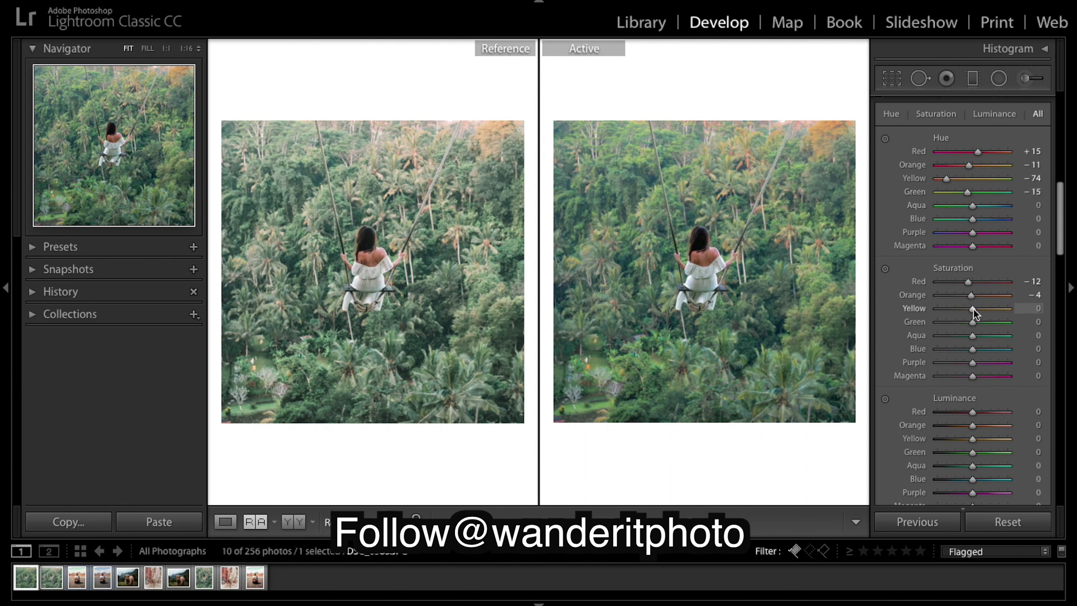
left_click_drag(973, 312, 976, 314)
left_click_drag(974, 322, 963, 322)
Raise HSL luminance to Green +58, Yellow +50, Orange +19 and Red +3
scroll(1052, 404, "down", 4)
scroll(1052, 404, "down", 3)
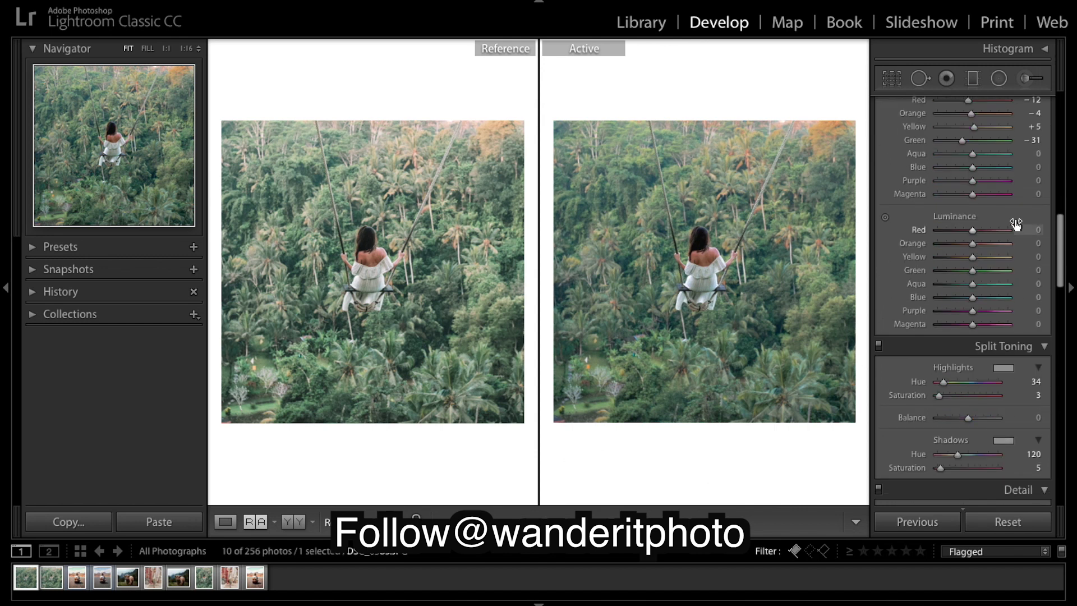
left_click(986, 271)
left_click_drag(987, 270, 994, 276)
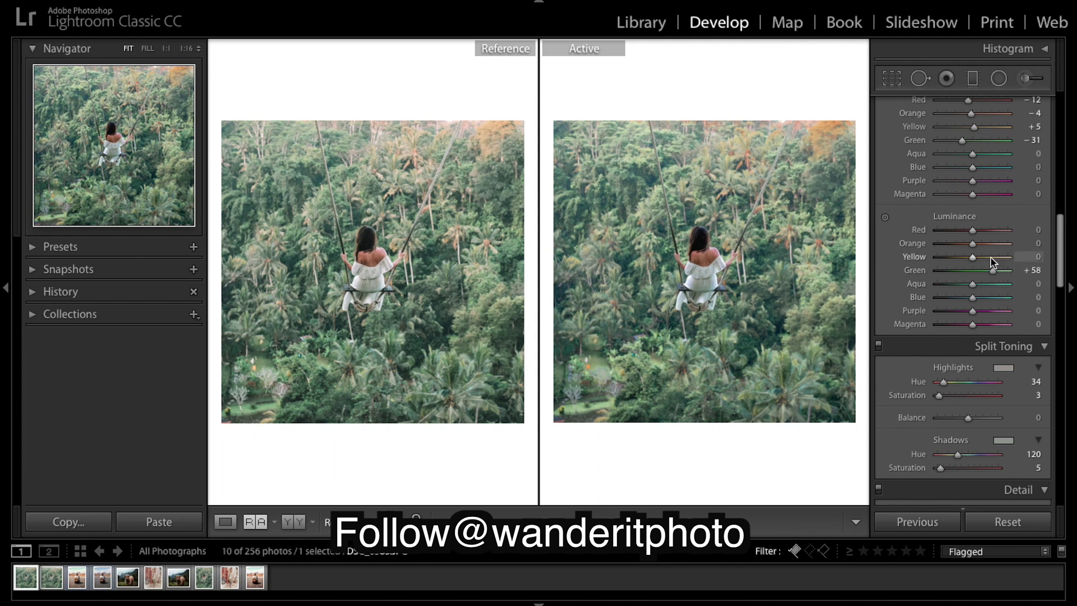
left_click(991, 257)
left_click_drag(990, 256, 988, 257)
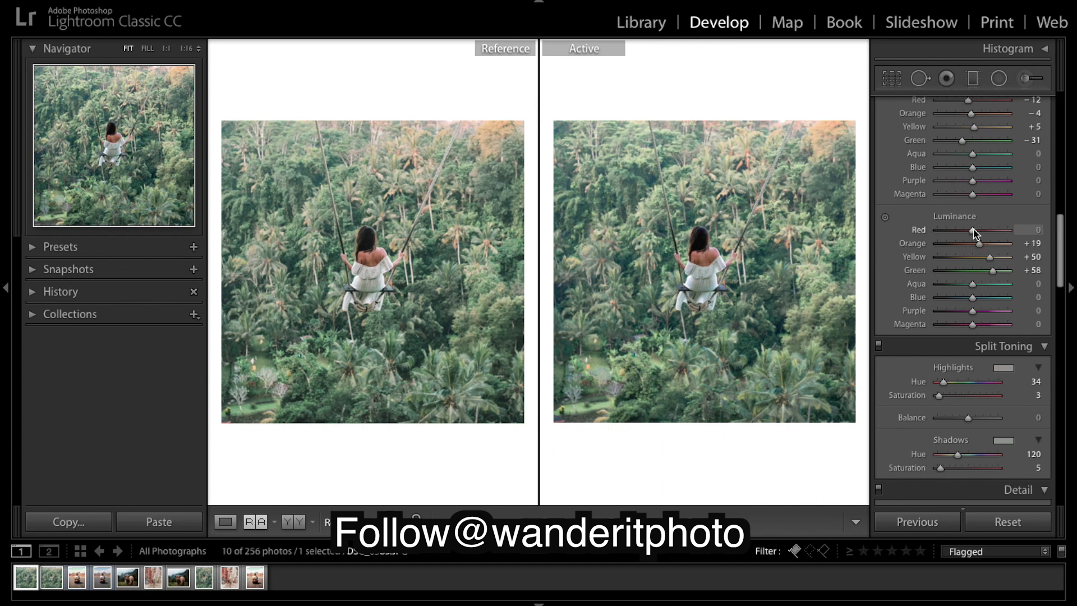
left_click_drag(975, 232, 976, 233)
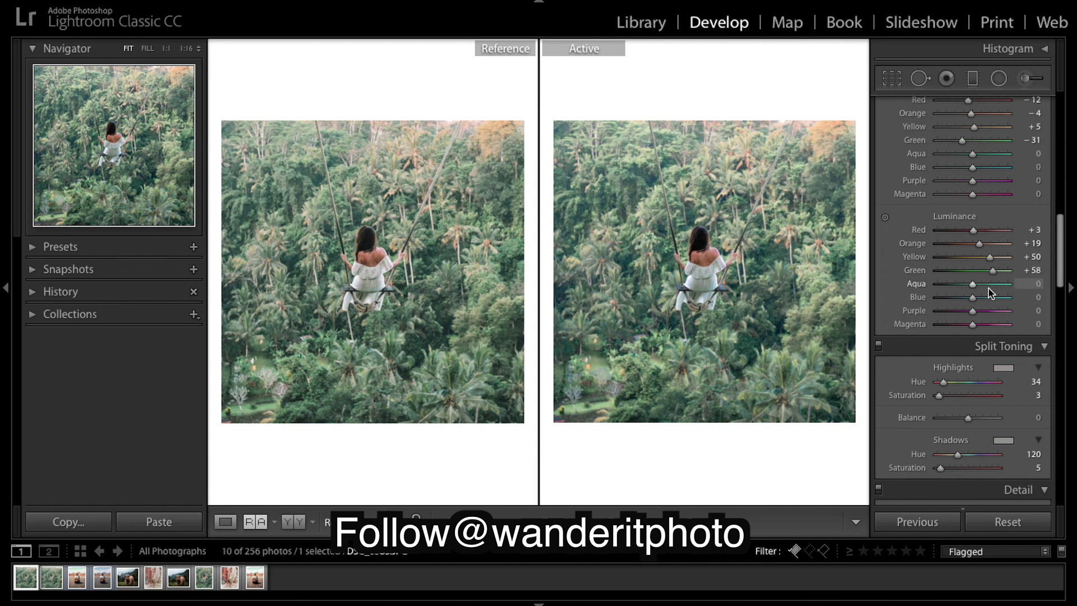
Set Aqua hue -28, Blue saturation -51, and Purple and Magenta saturation -100
scroll(991, 289, "up", 5)
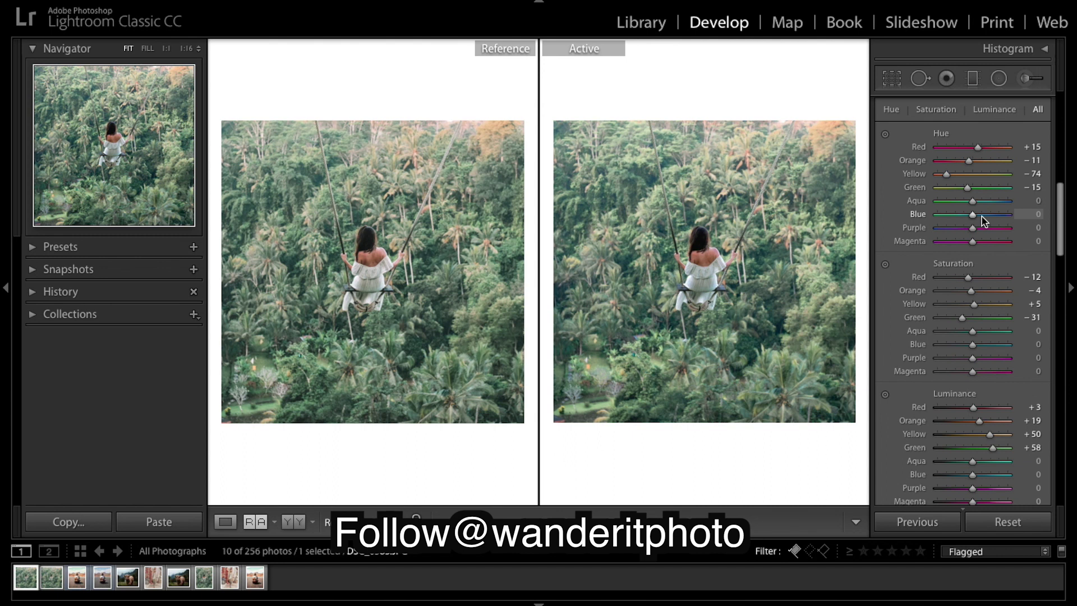
mouse_move(973, 201)
left_mouse_down()
mouse_move(952, 203)
mouse_move(1011, 224)
mouse_move(963, 205)
left_mouse_up()
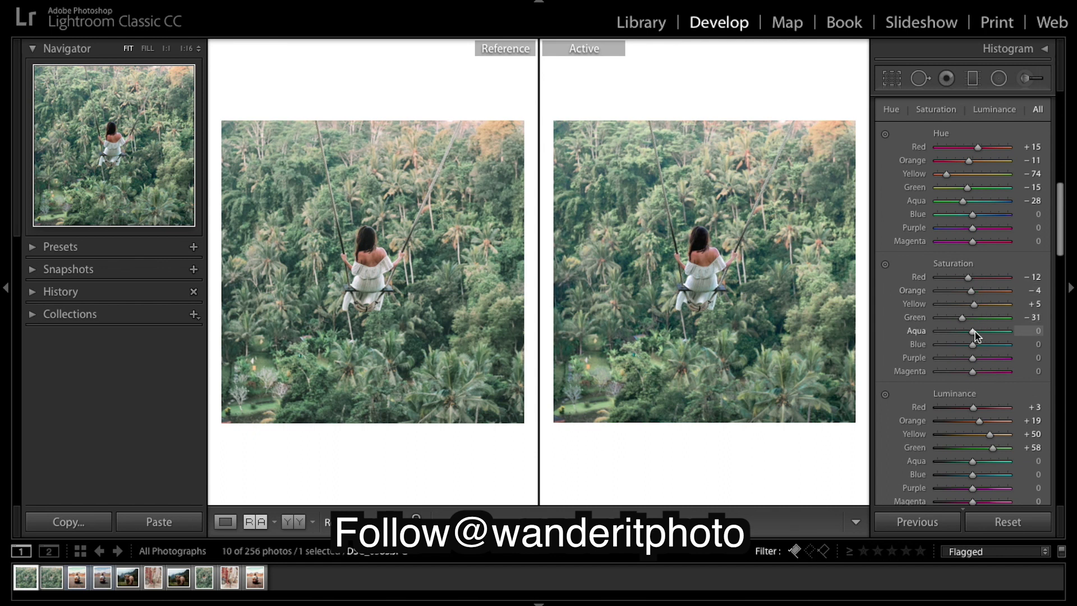
left_click_drag(973, 345, 956, 346)
scroll(1022, 211, "up", 10)
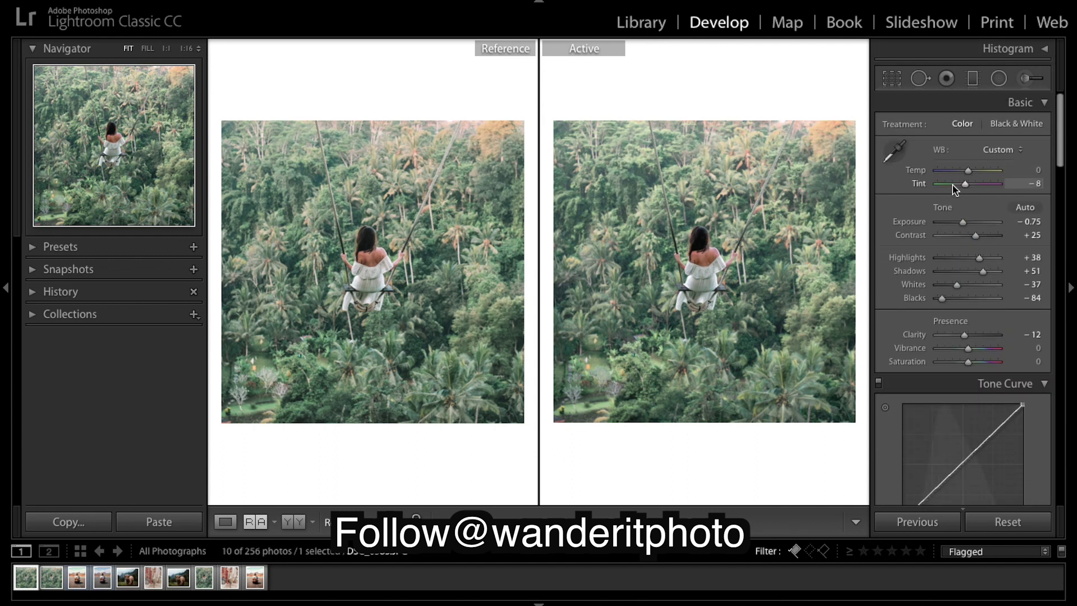
scroll(954, 219, "down", 10)
scroll(954, 224, "down", 3)
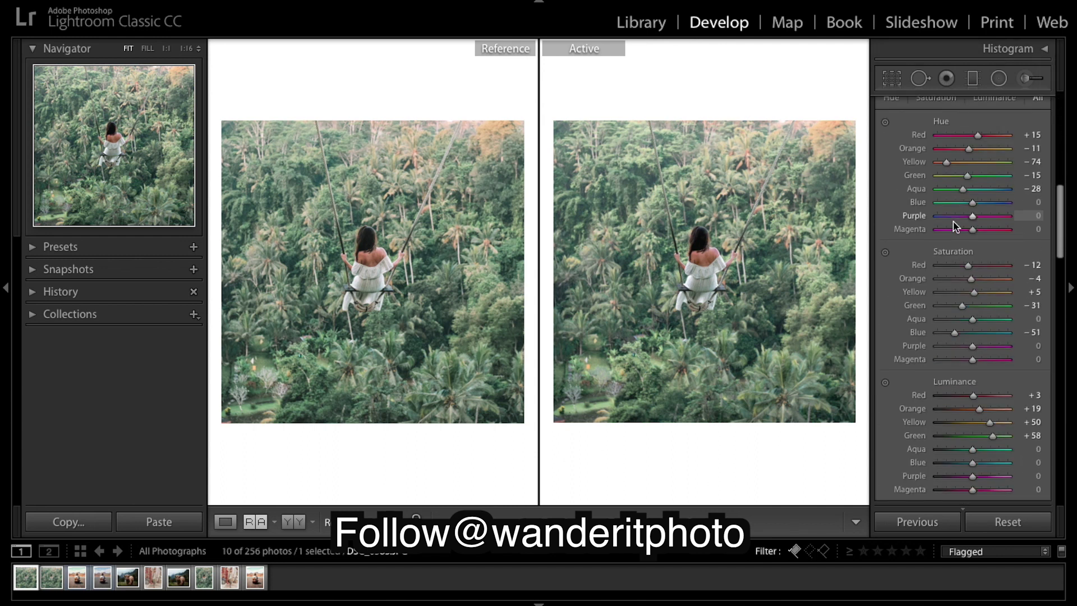
left_click_drag(973, 345, 937, 359)
scroll(992, 419, "down", 2)
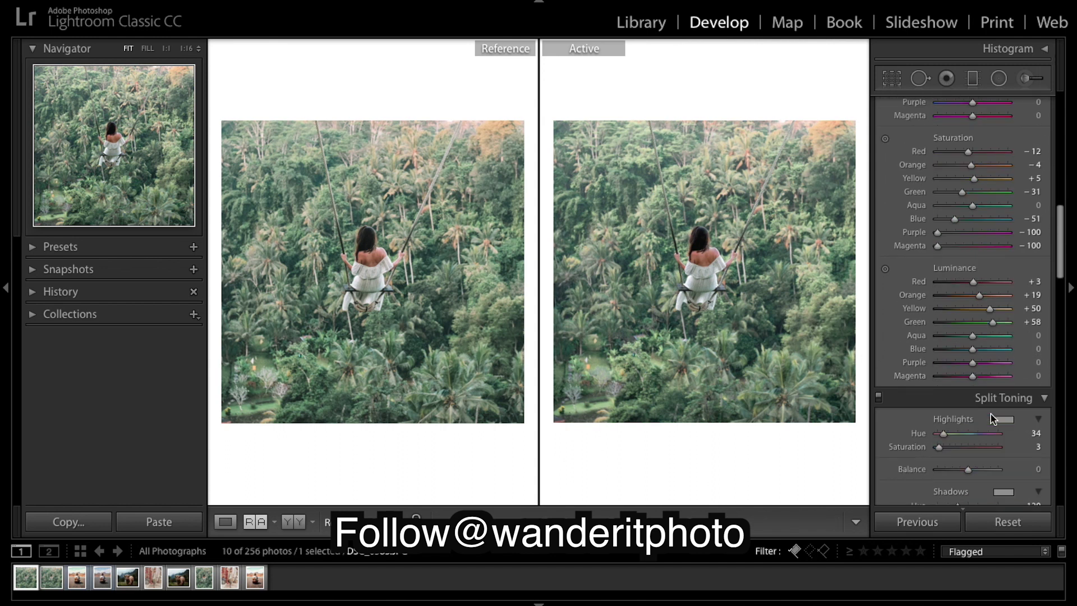
scroll(992, 418, "down", 3)
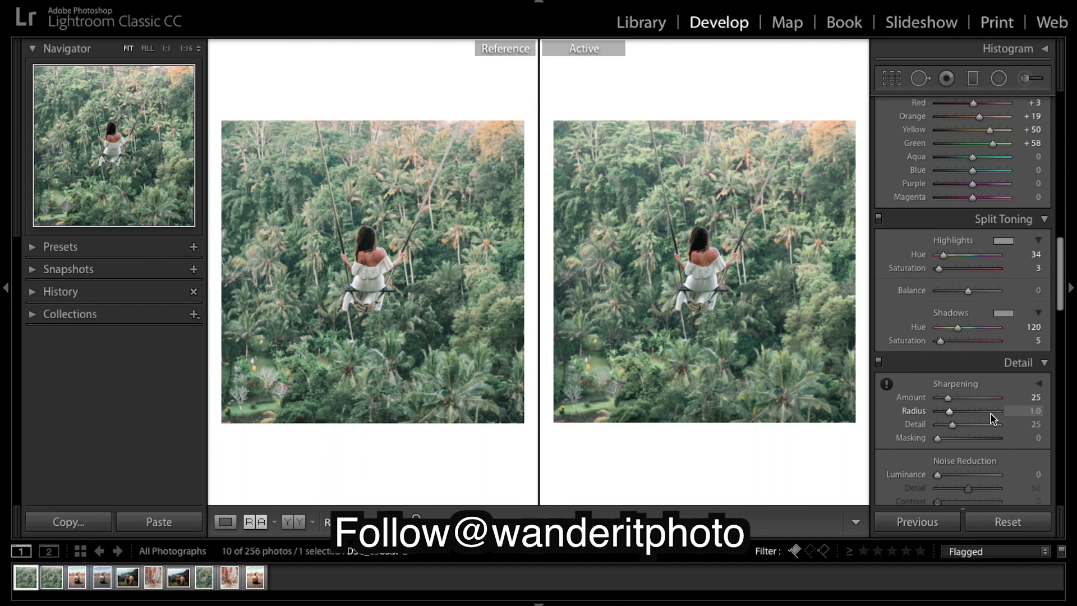
Enable the Nikon lens profile corrections and chromatic aberration removal, leaving Distortion and Vignetting at 100
scroll(991, 418, "up", 2)
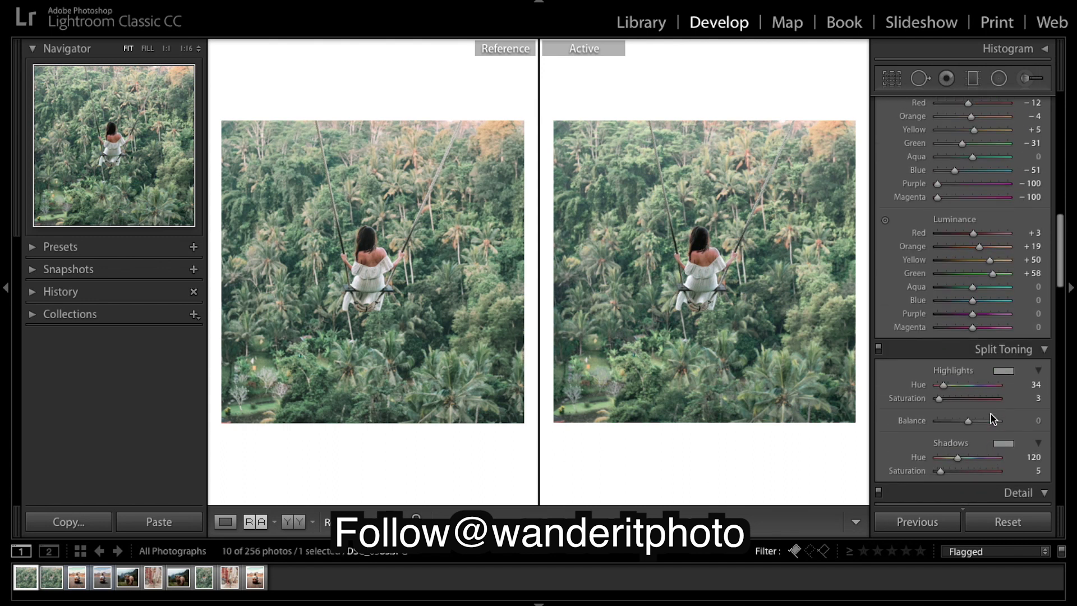
scroll(991, 418, "down", 10)
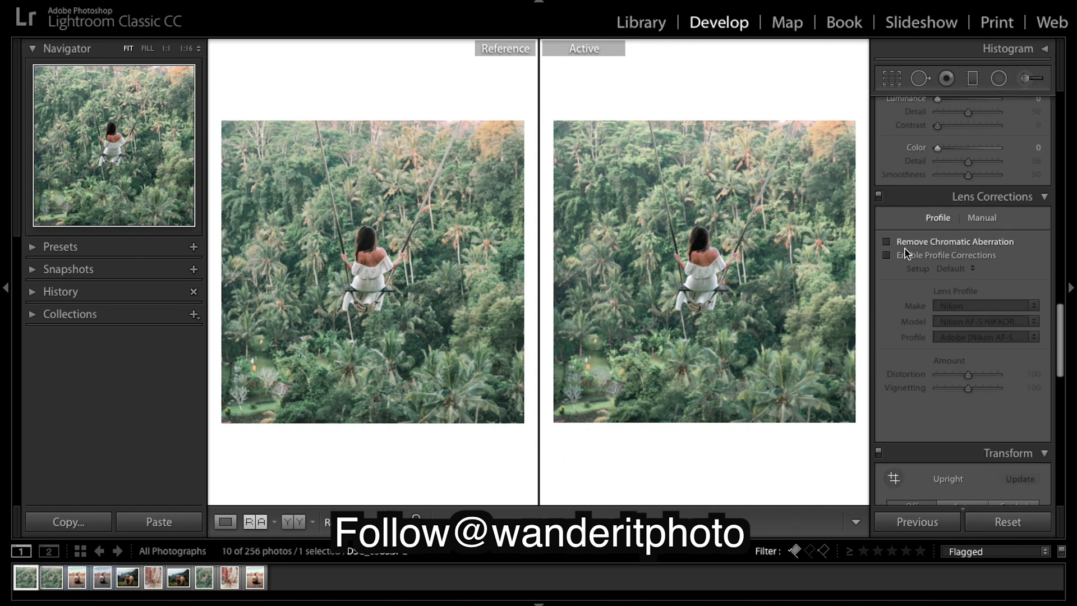
left_click(887, 255)
left_click(886, 242)
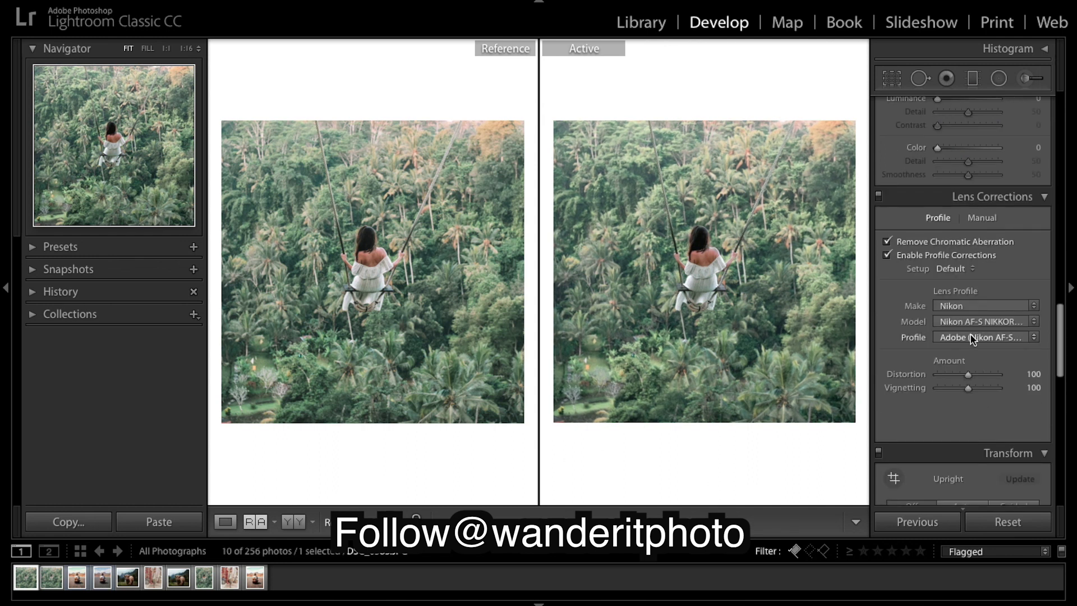
scroll(1007, 289, "down", 4)
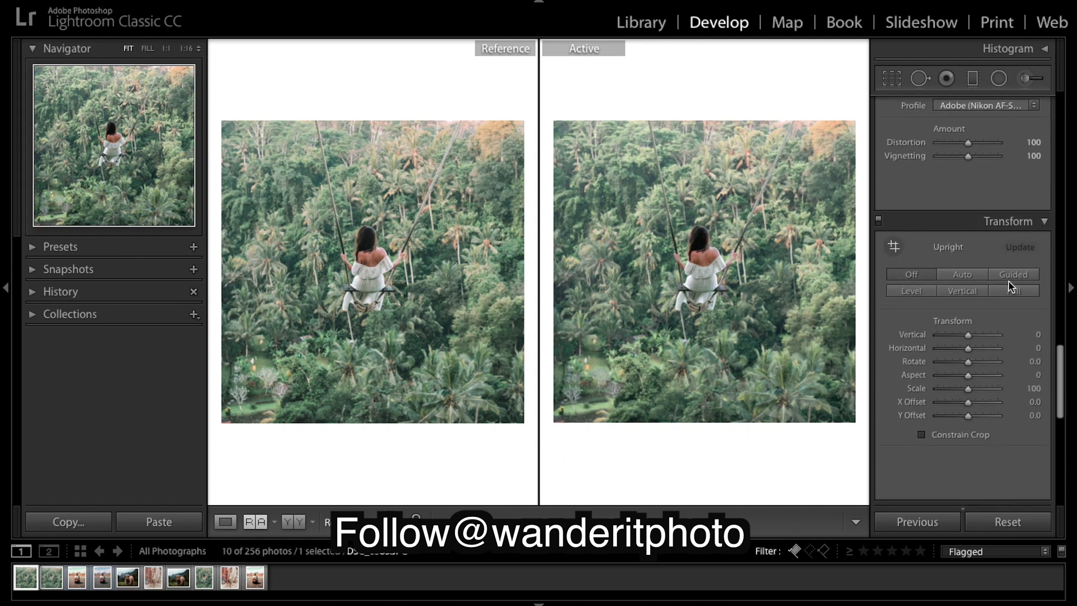
scroll(1009, 287, "down", 9)
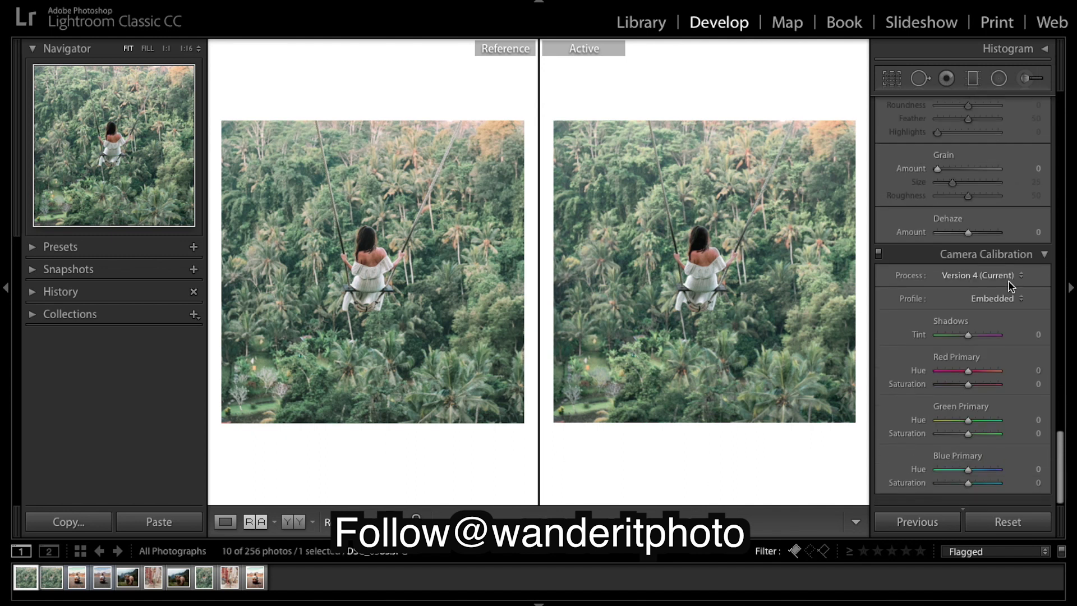
scroll(1010, 286, "up", 10)
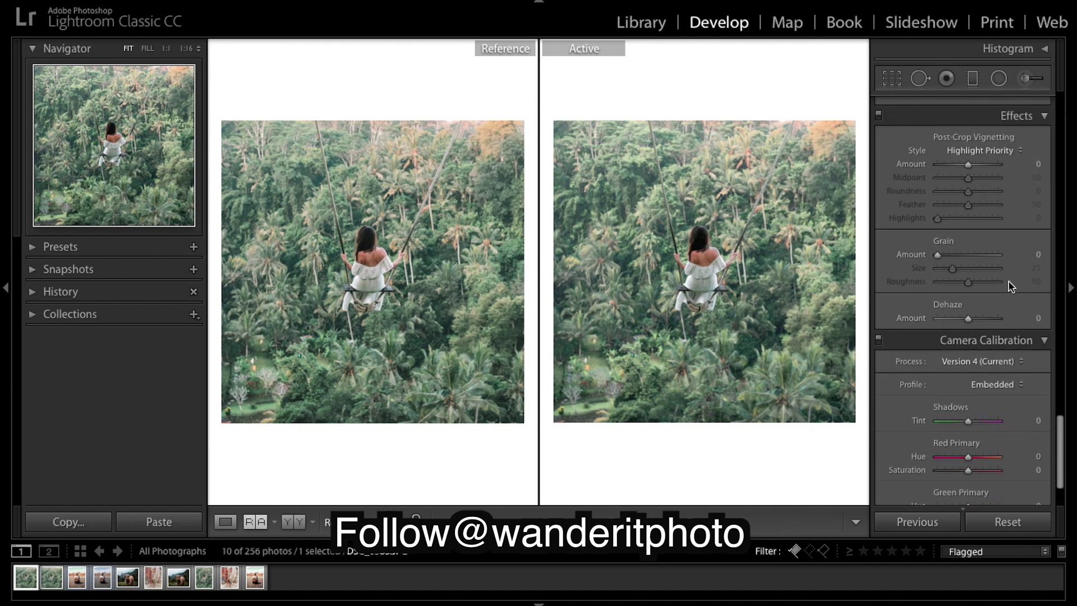
scroll(1010, 286, "up", 10)
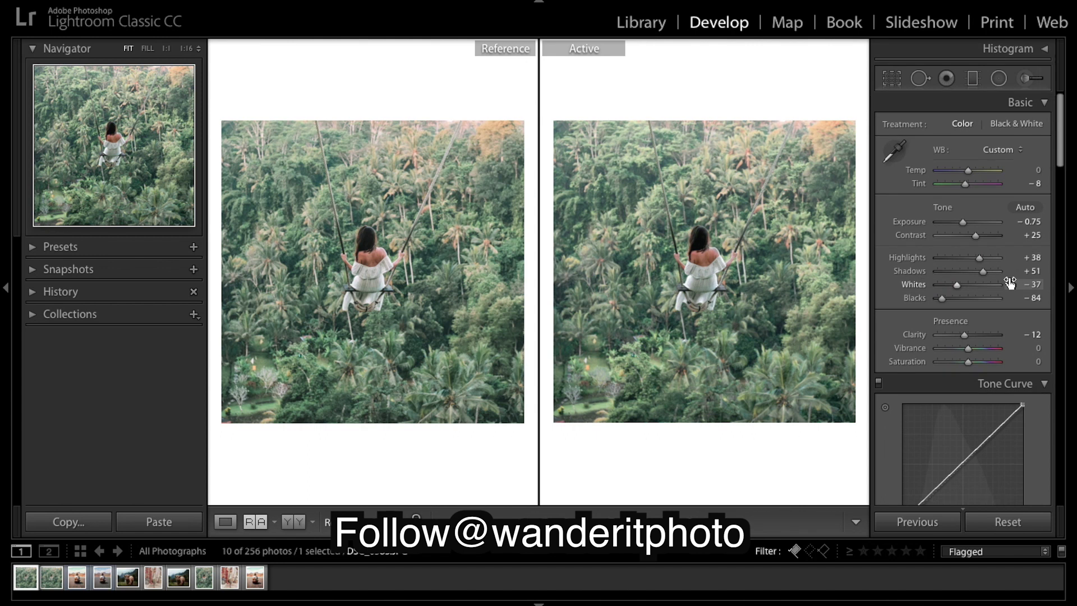
key("backslash")
key("backslash")
key("backslash")
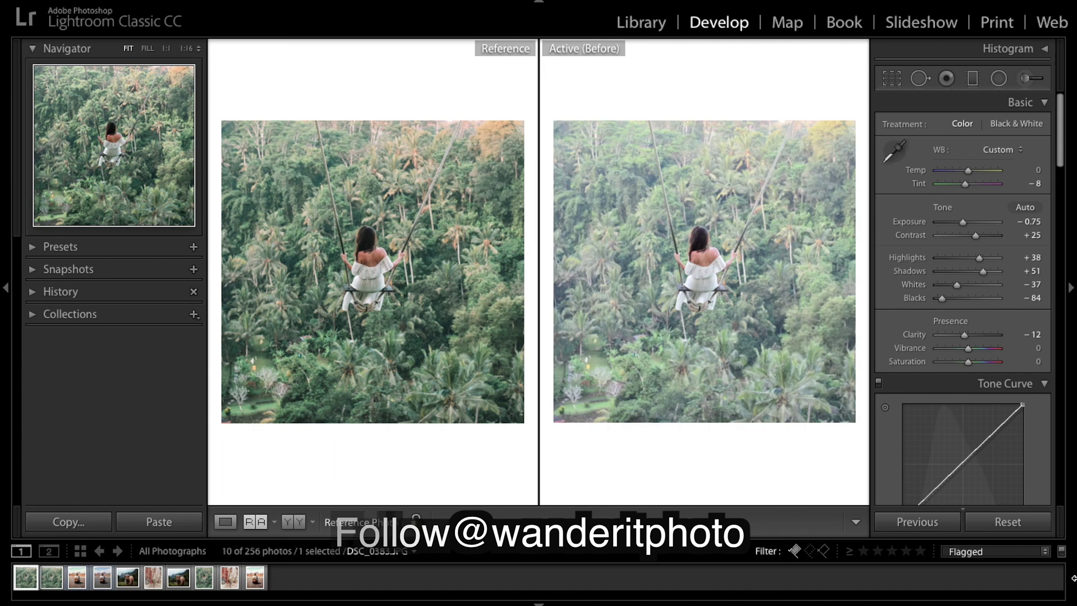
key("backslash")
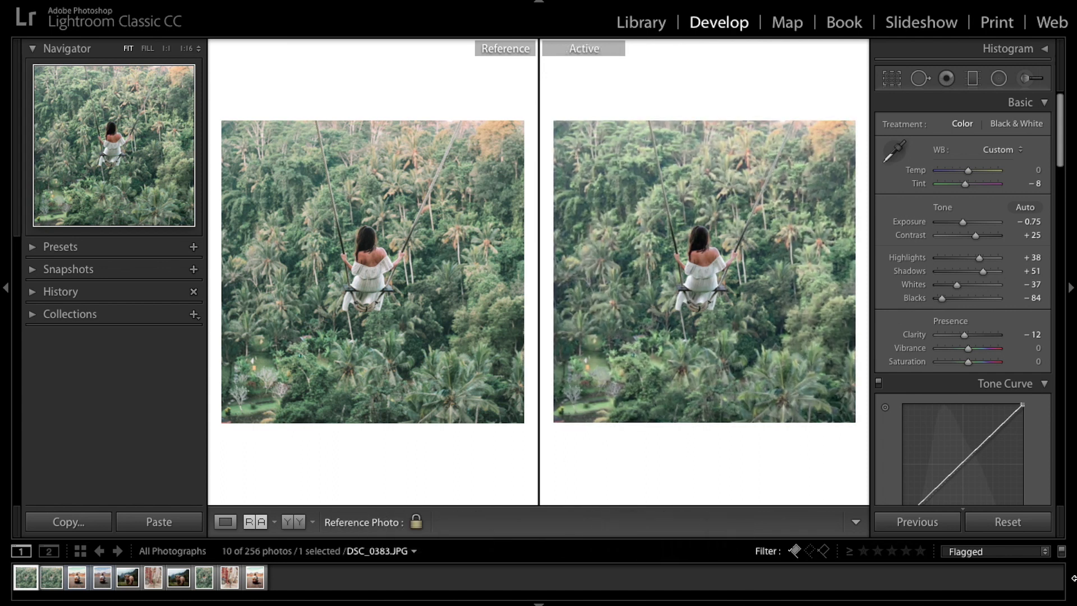